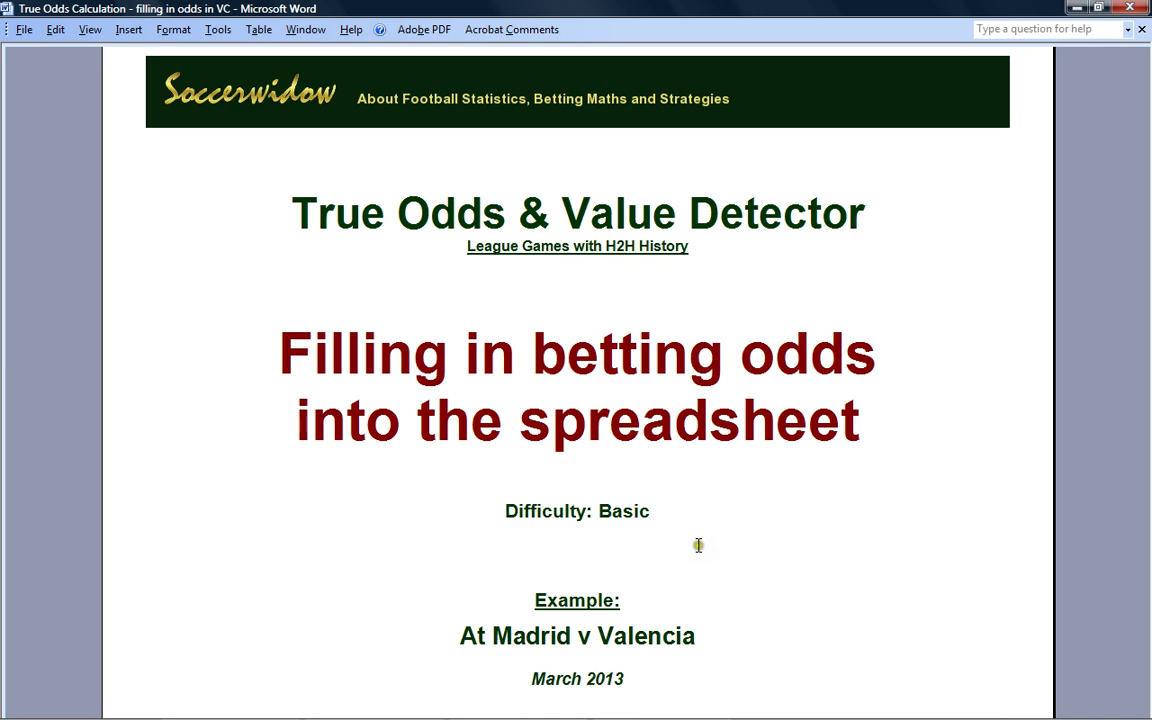
- Switch to the Excel workbook and review the Home, Away and h2h match data sheets before returning to Value Calc
click(349, 707)
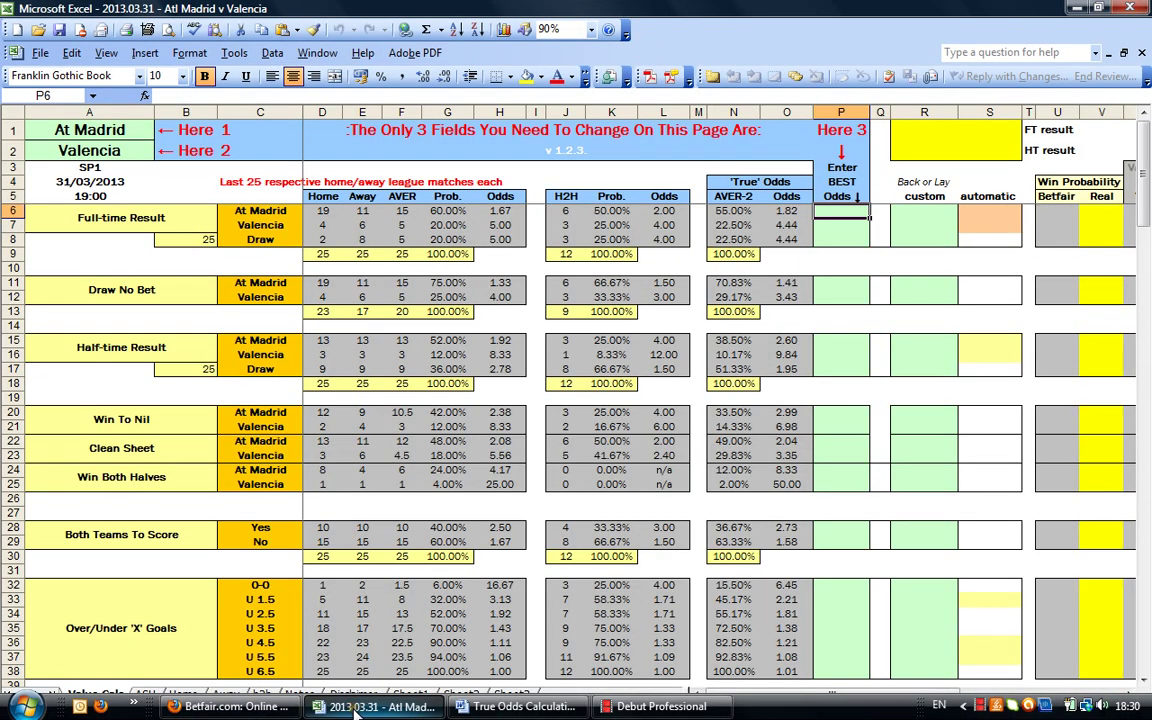
click(183, 695)
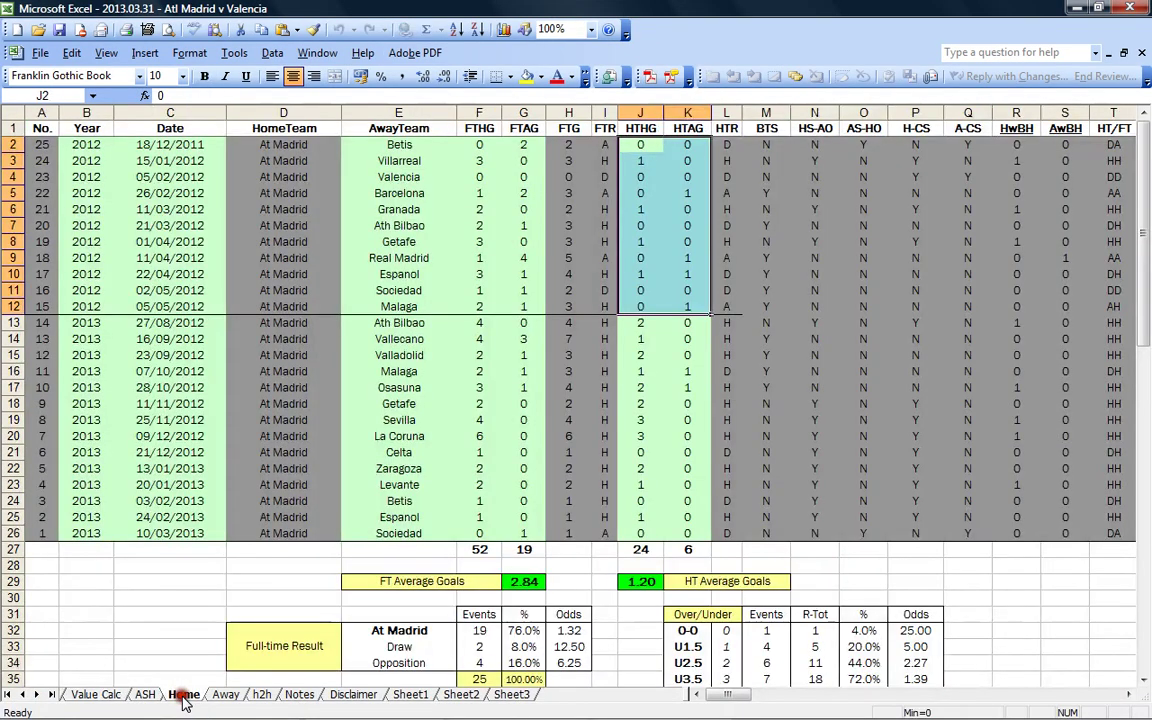
click(85, 322)
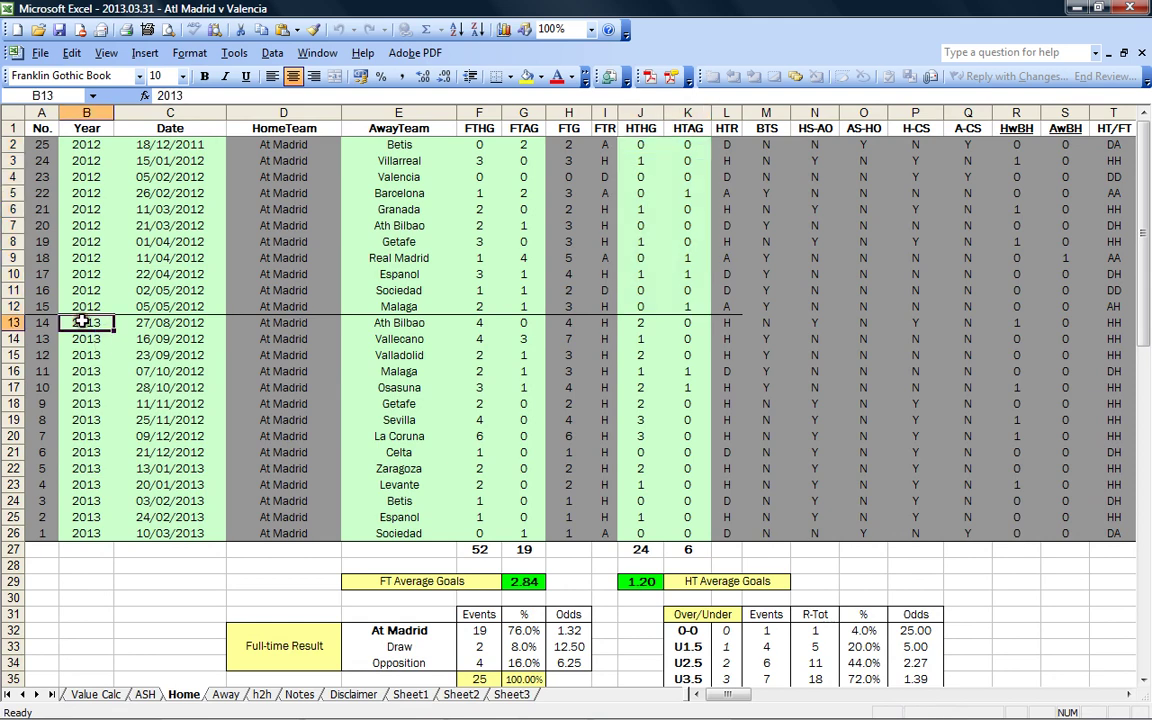
click(225, 695)
click(96, 341)
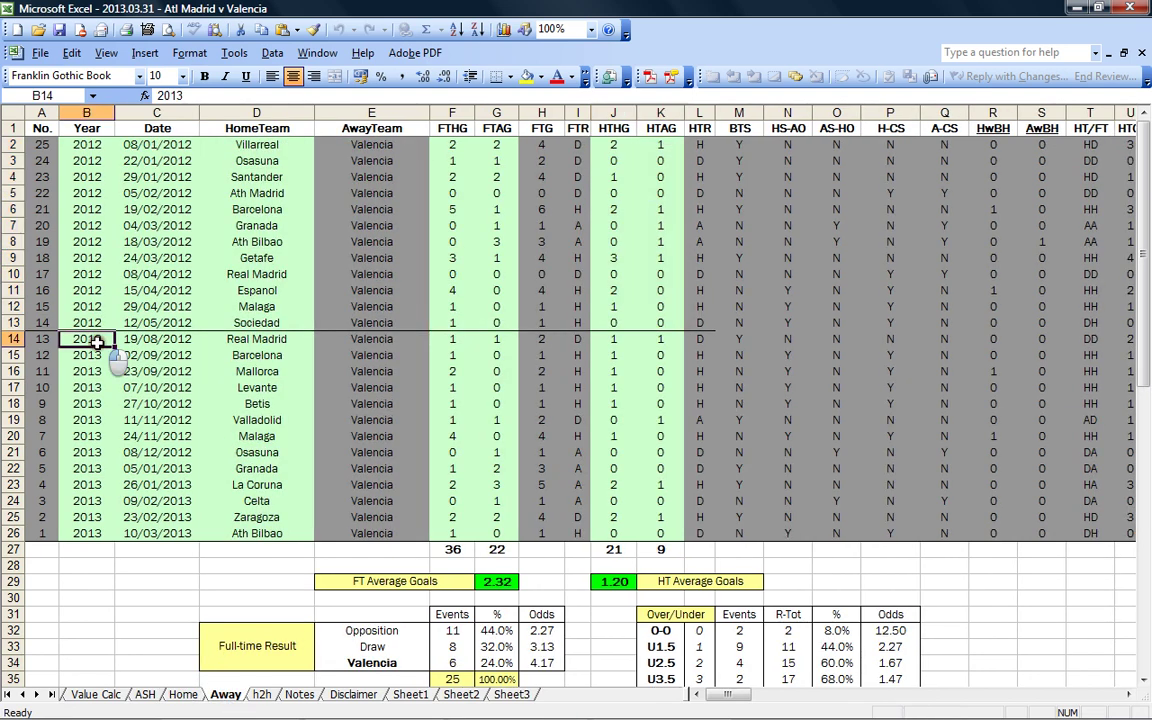
click(264, 694)
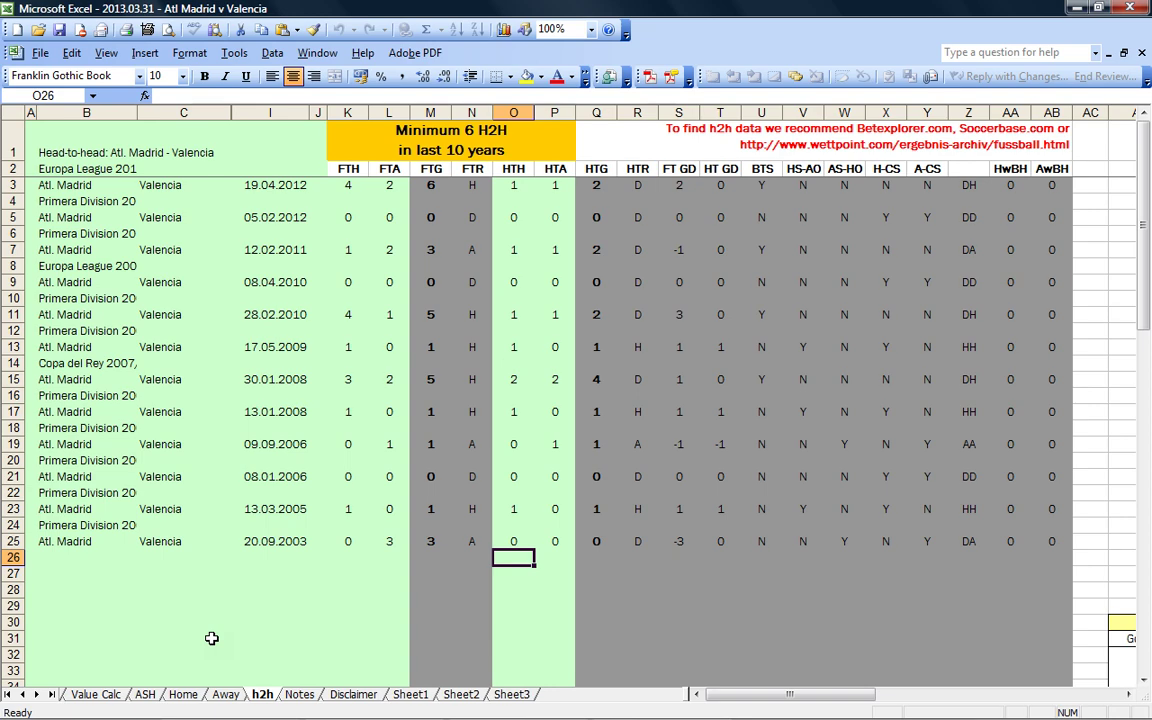
click(98, 694)
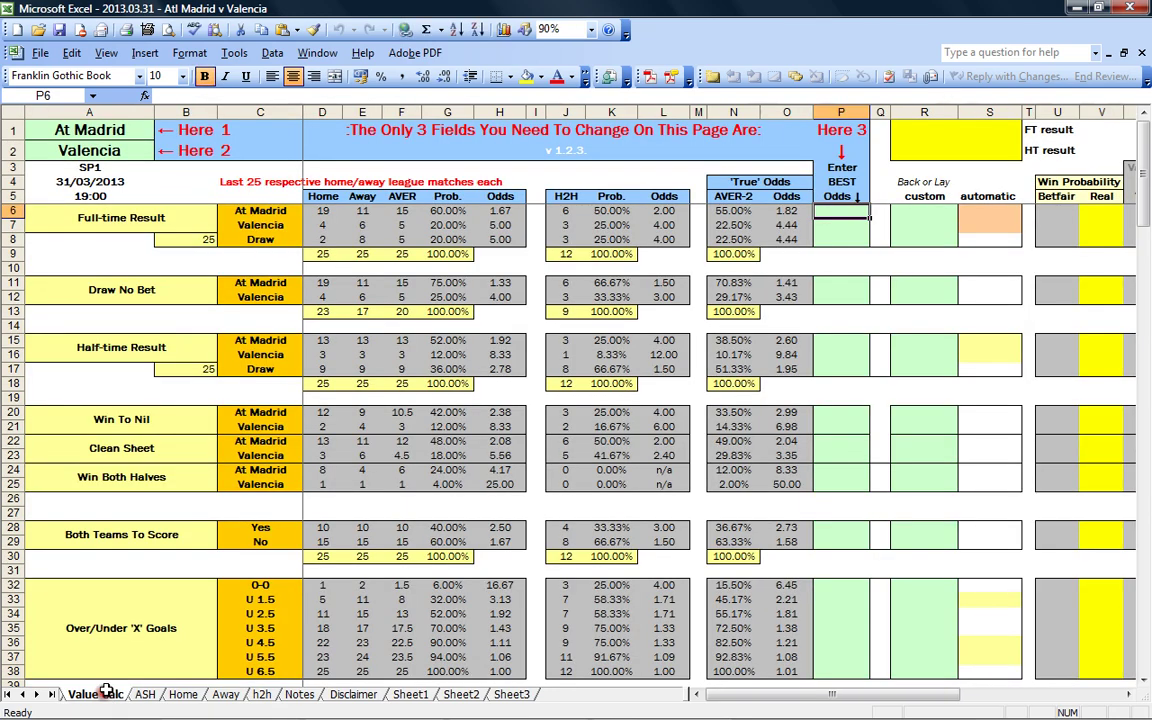
- Reduce the Excel window to show the 'True' Odds and BEST Odds columns, and bring up the Betfair page in Firefox beside it
key(Left)
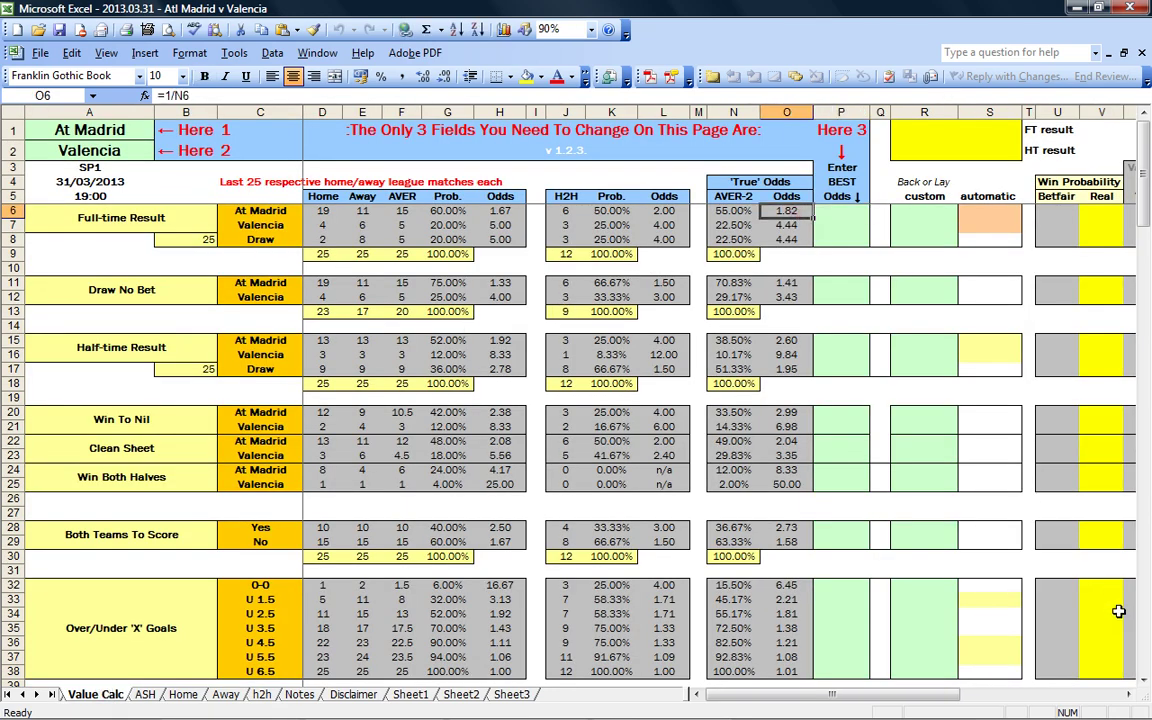
click(1130, 694)
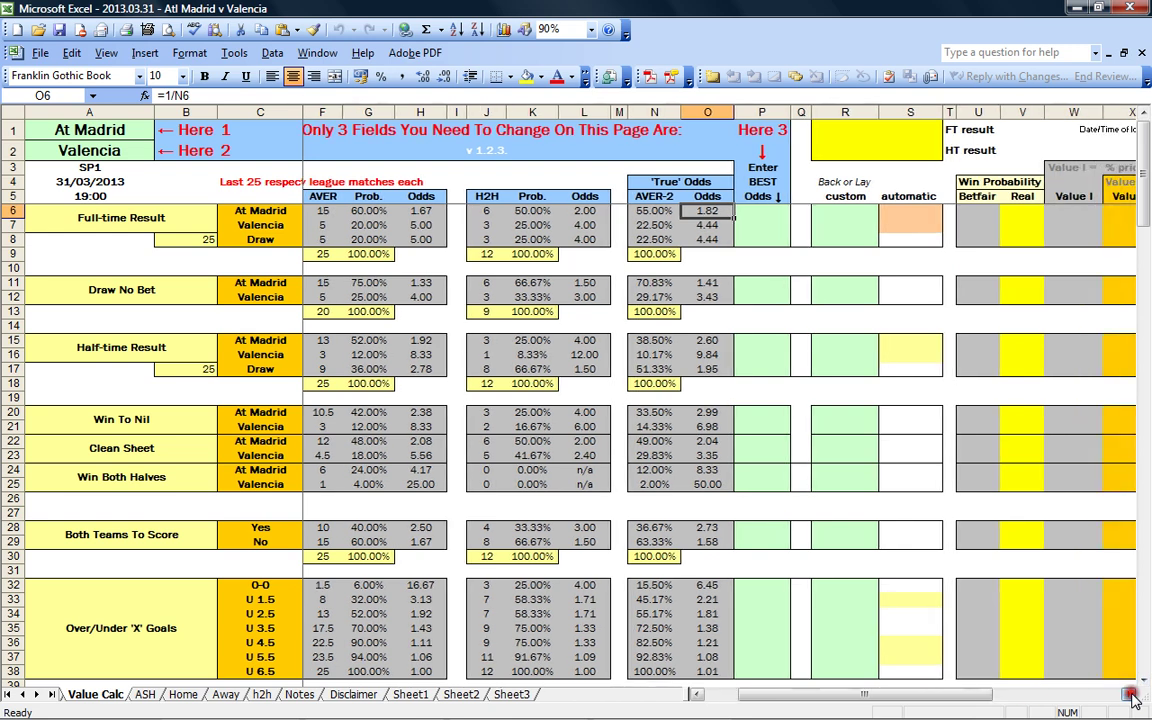
click(1130, 694)
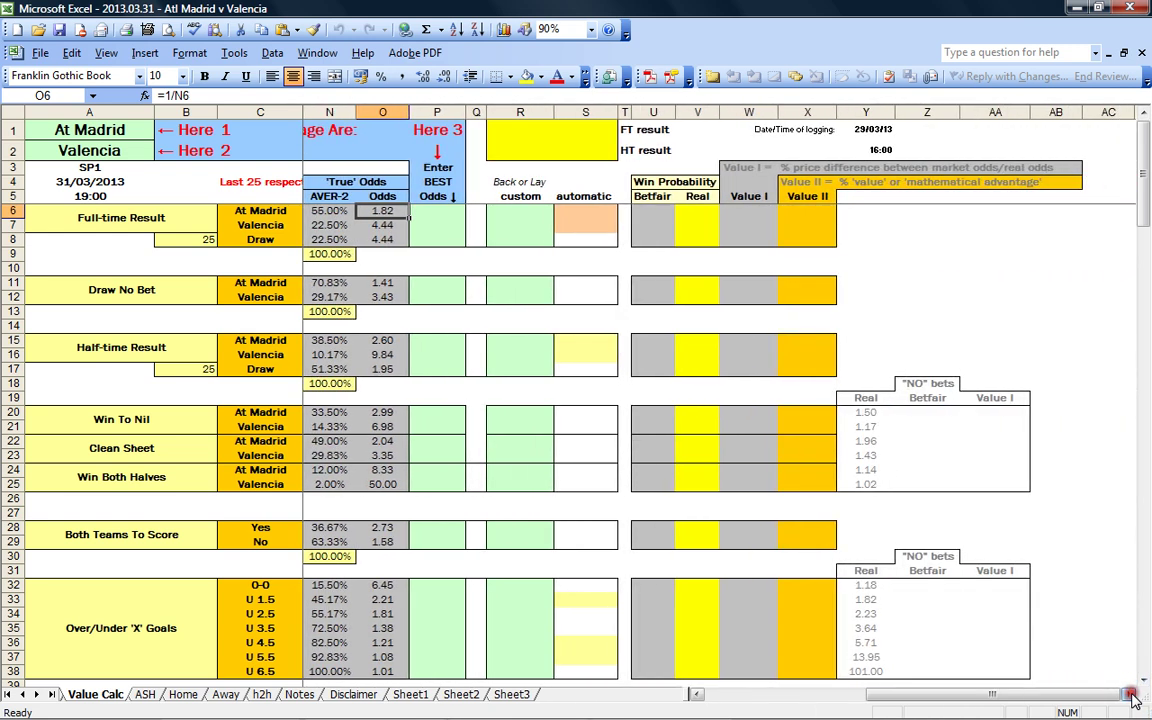
click(1098, 7)
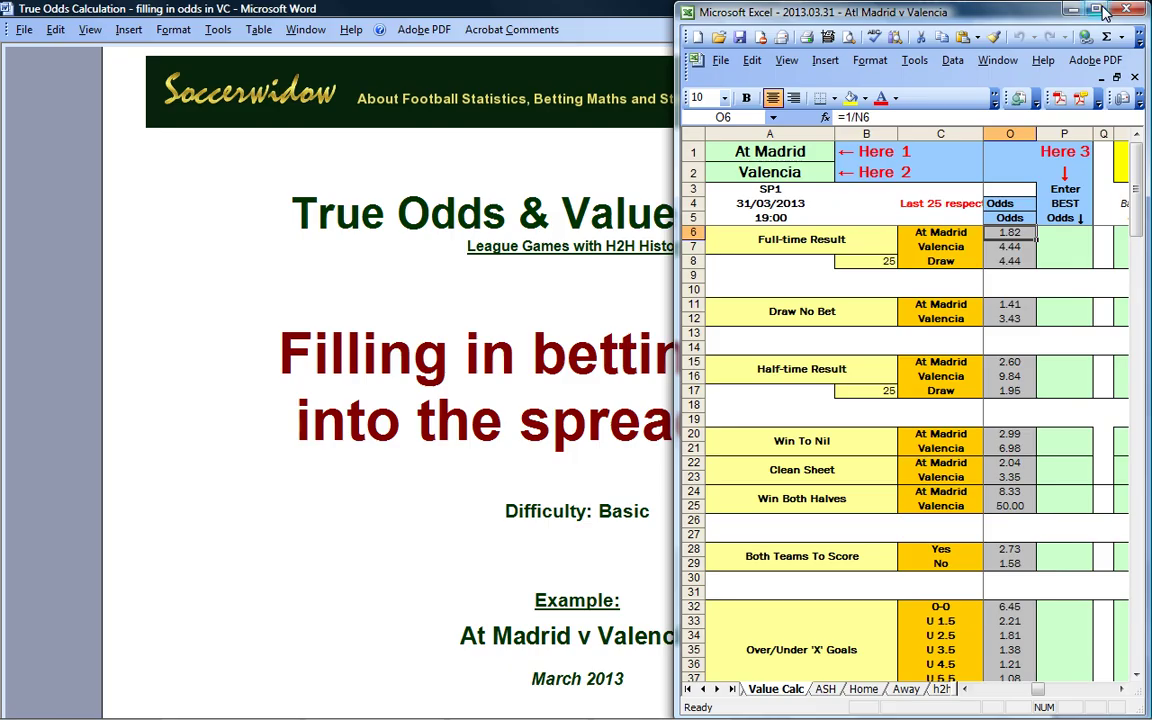
mouse_move(230, 706)
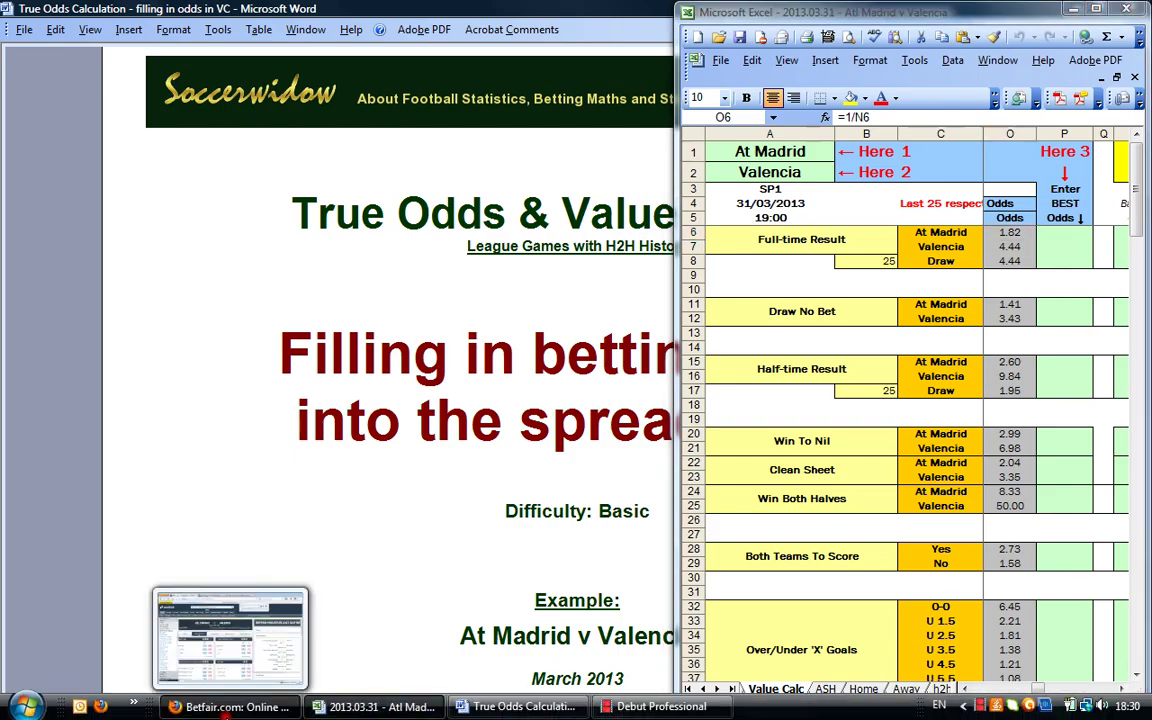
click(301, 655)
double_click(995, 12)
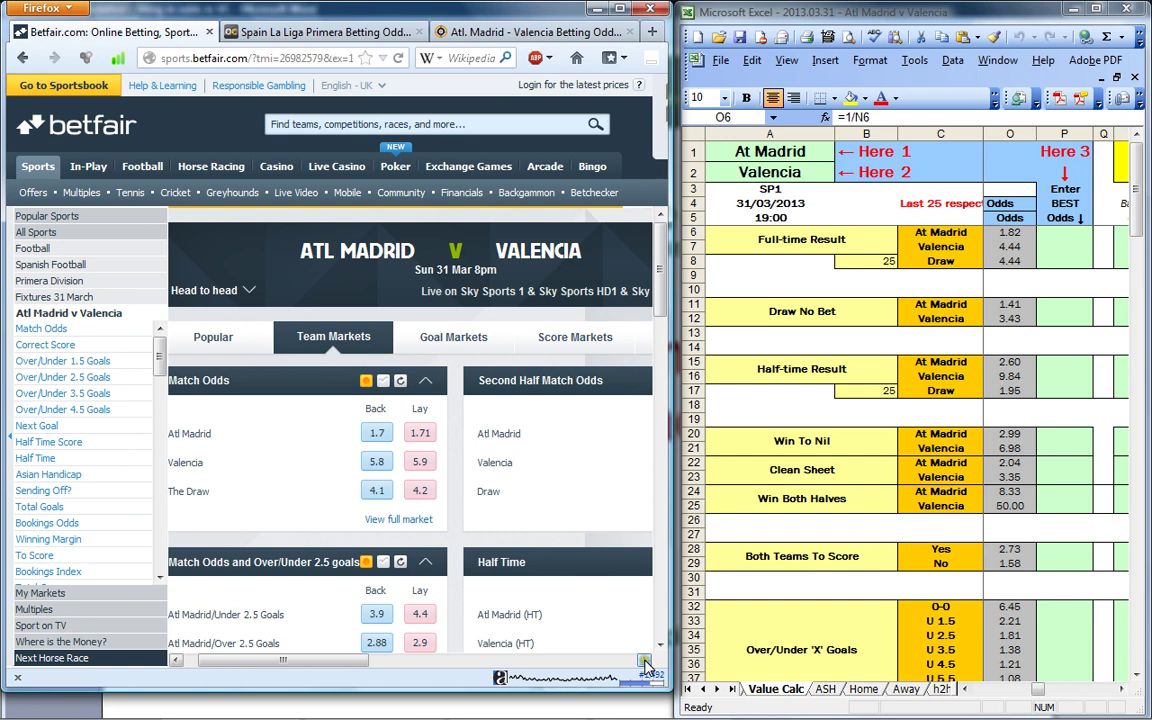
- Adjust the Firefox and Excel window widths so Betfair's back and lay odds sit beside the spreadsheet's BEST Odds column
click(645, 661)
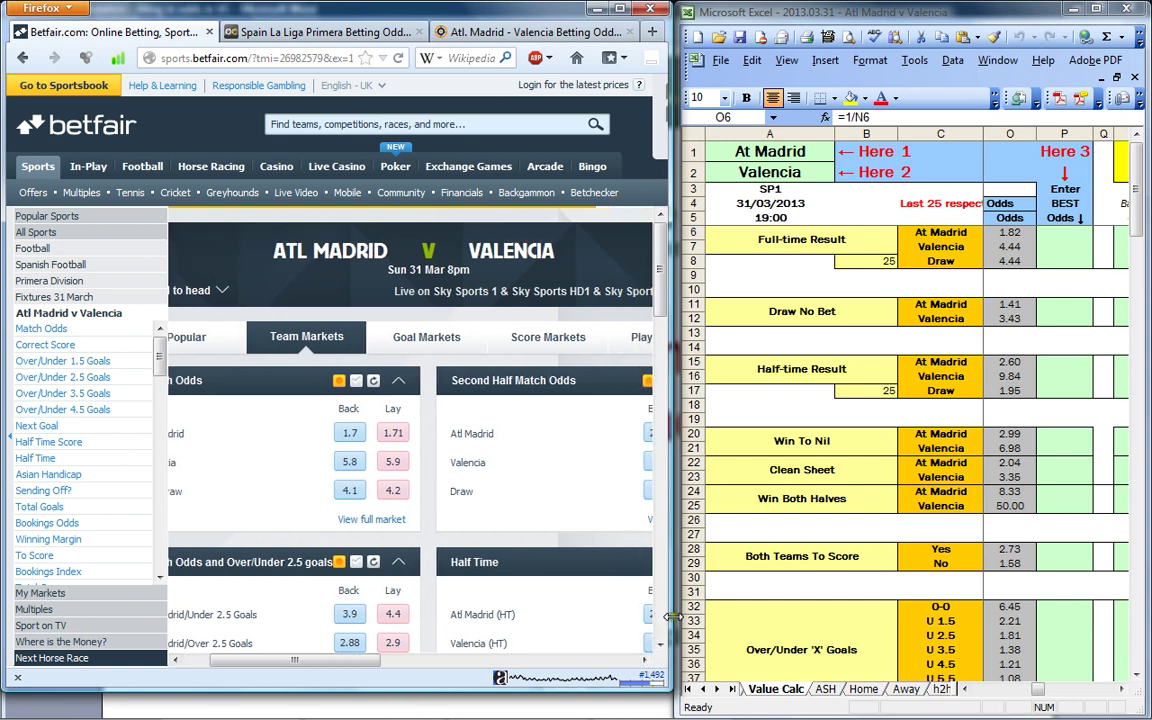
drag(670, 618, 750, 618)
click(1005, 232)
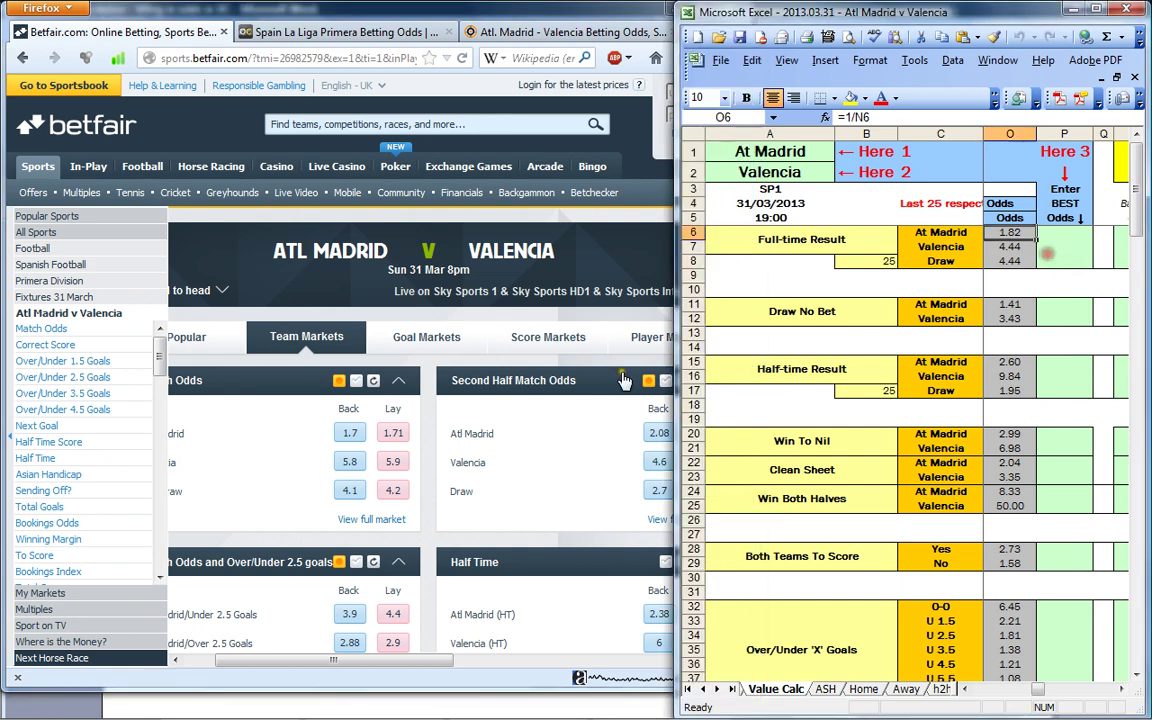
drag(673, 399, 722, 390)
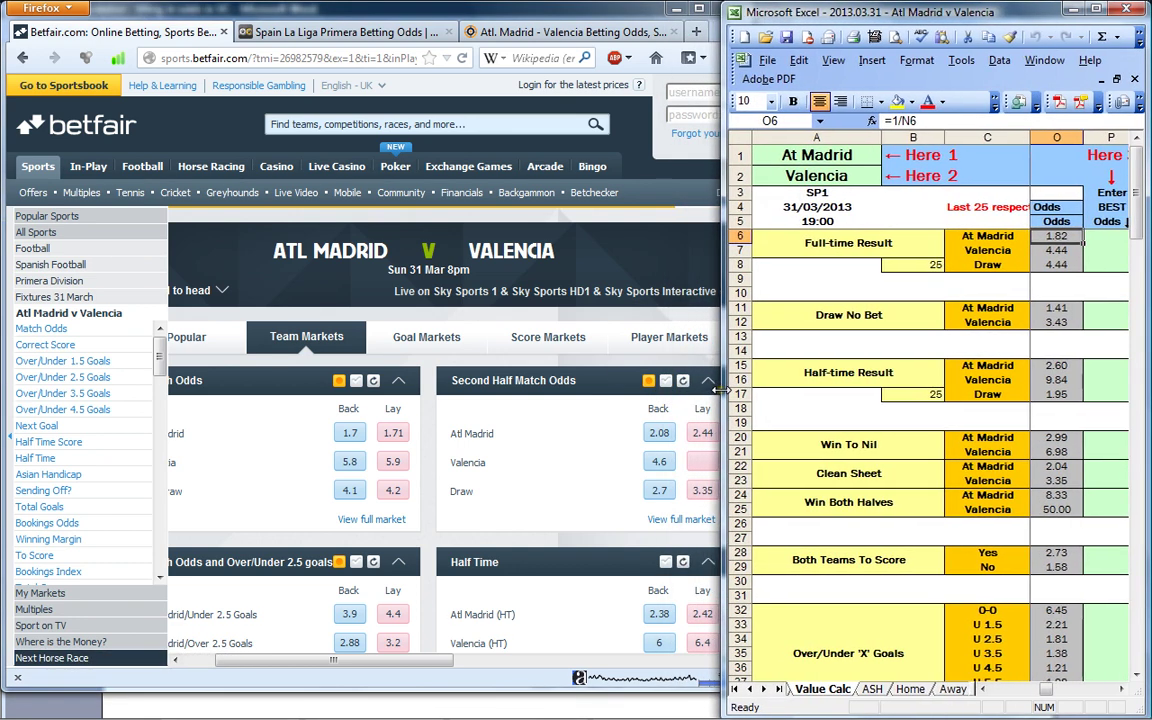
click(1103, 237)
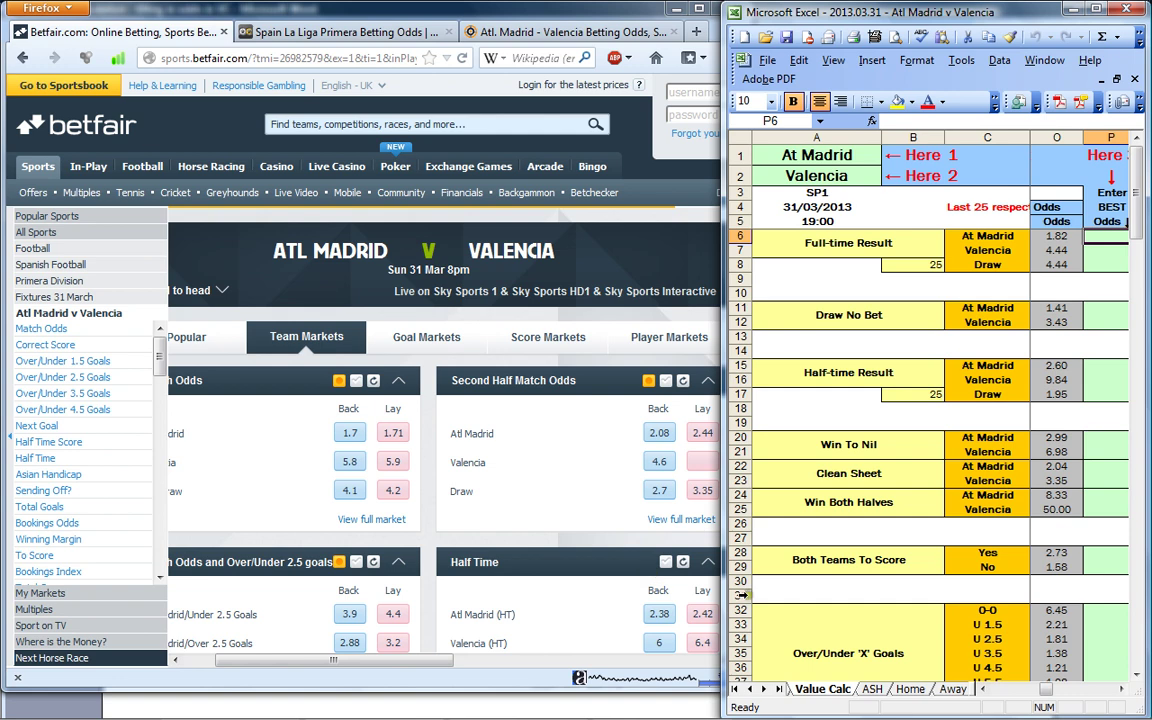
drag(722, 622, 772, 622)
drag(689, 660, 257, 674)
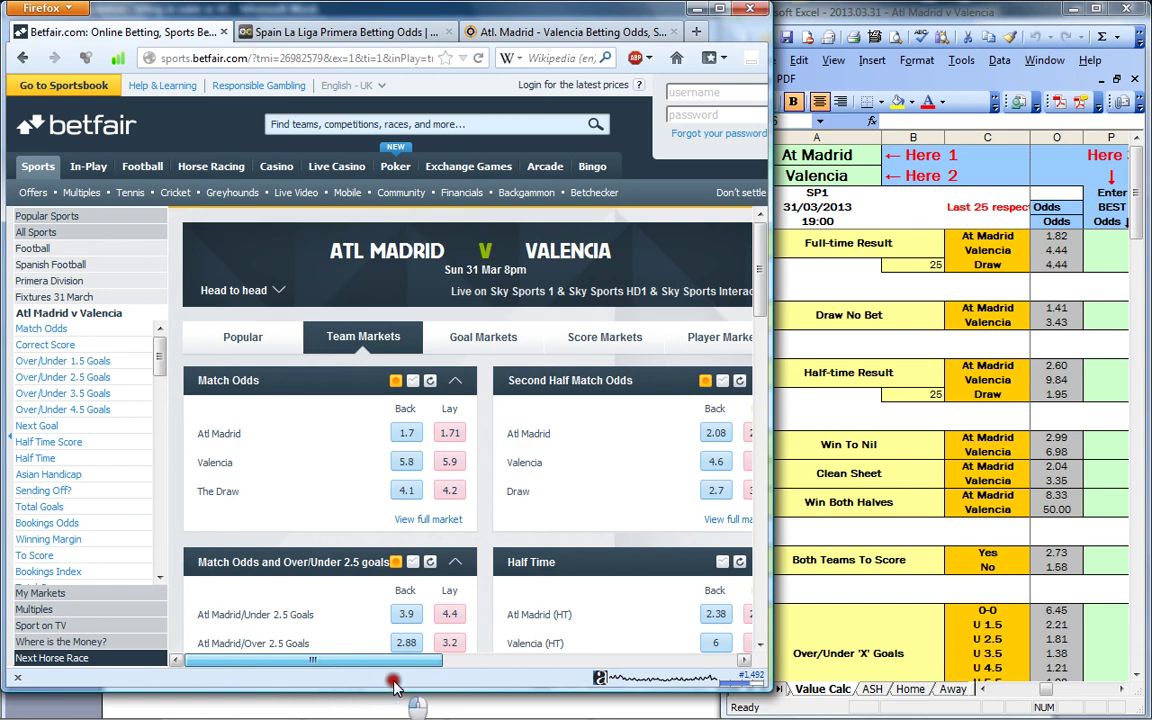
click(745, 661)
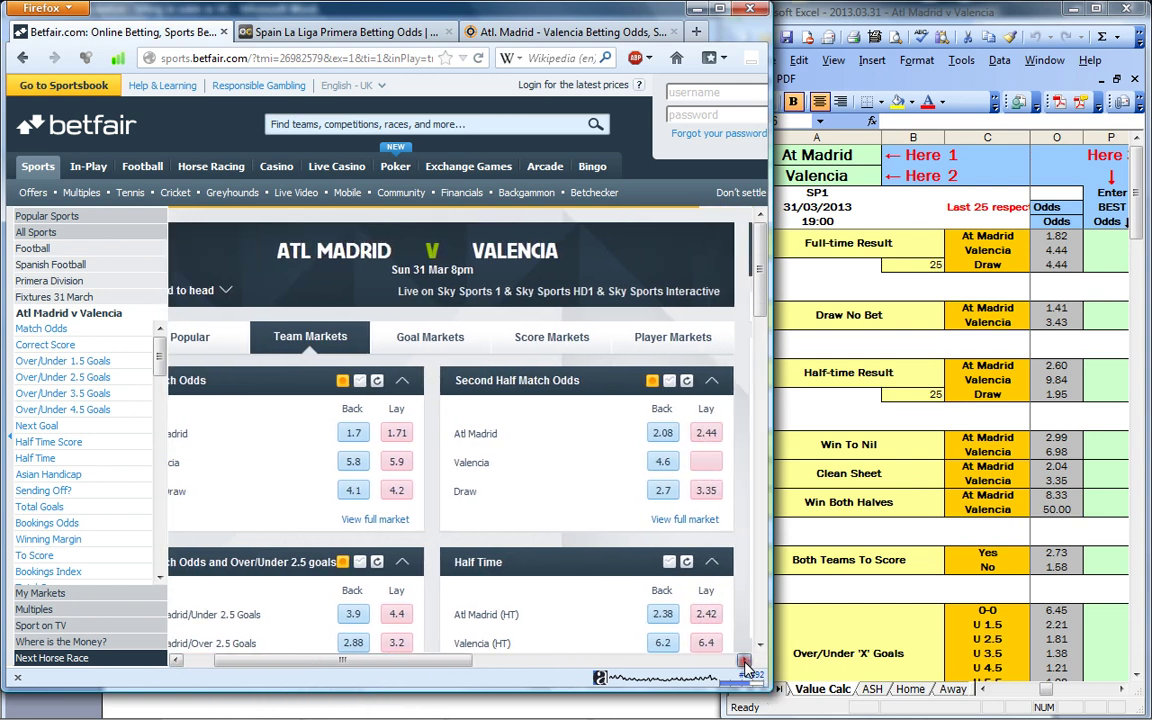
click(776, 518)
drag(733, 560, 752, 562)
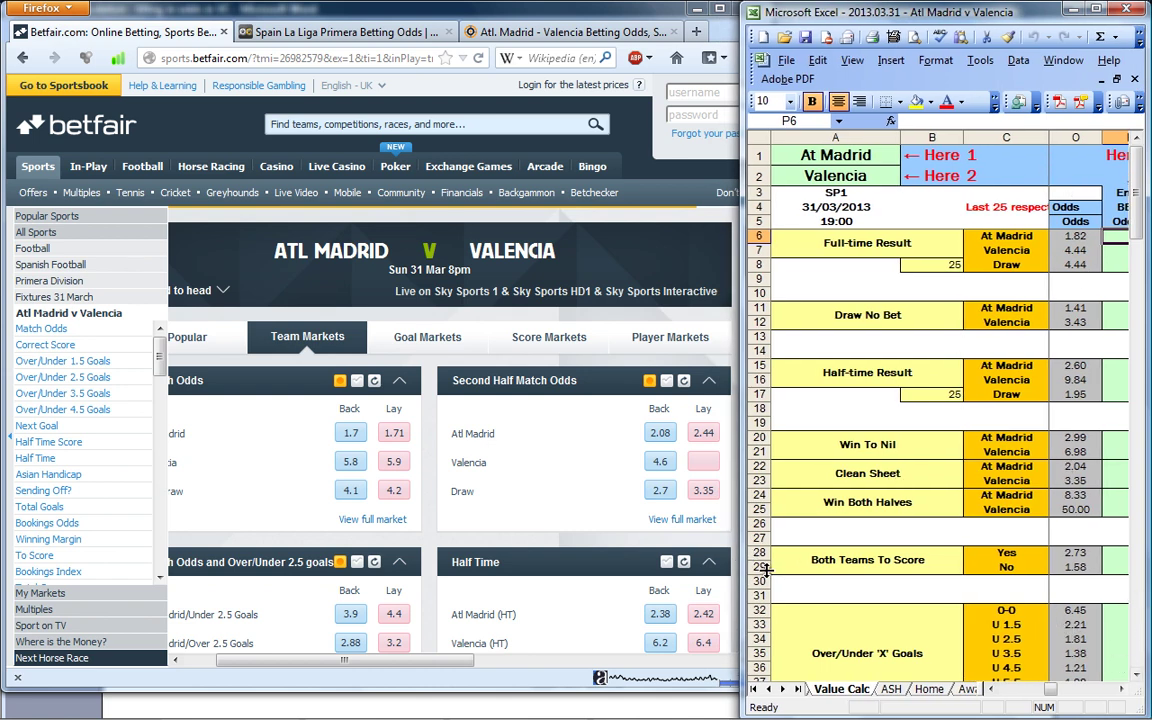
mouse_move(737, 578)
mouse_down()
mouse_move(690, 578)
mouse_move(722, 578)
mouse_up()
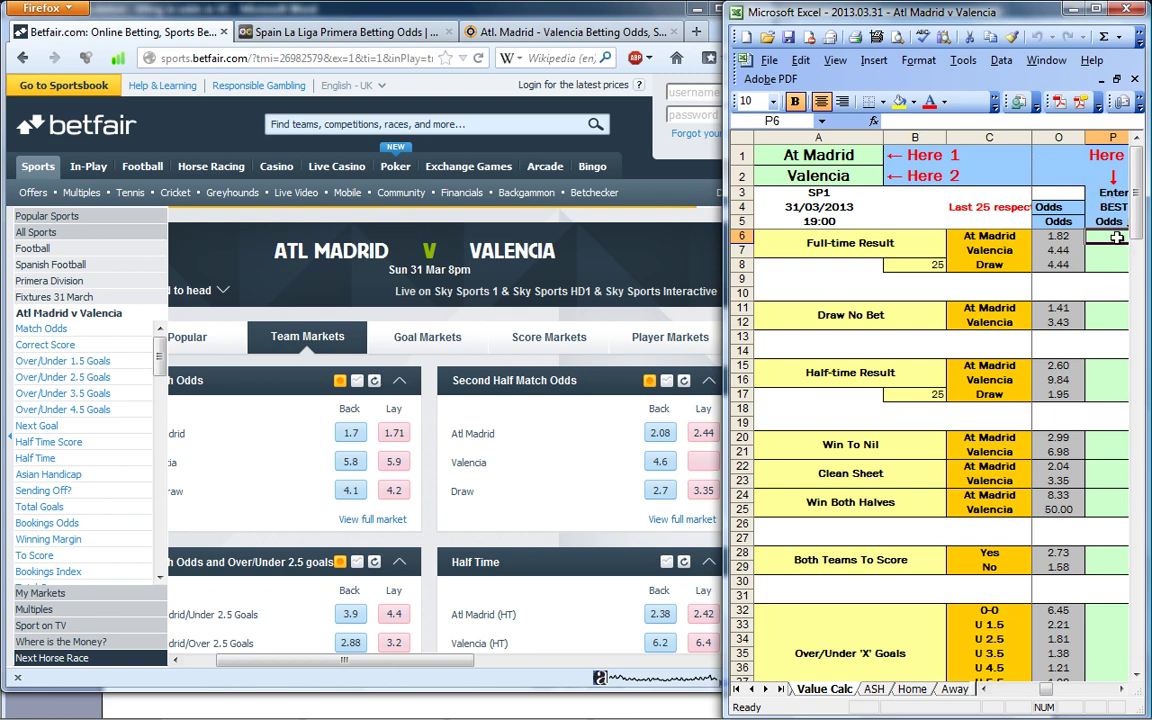
- Enter the Full-time Result best odds: 1.71 for At Madrid, 5.9 for Valencia and 4.2 for Draw
text(1)
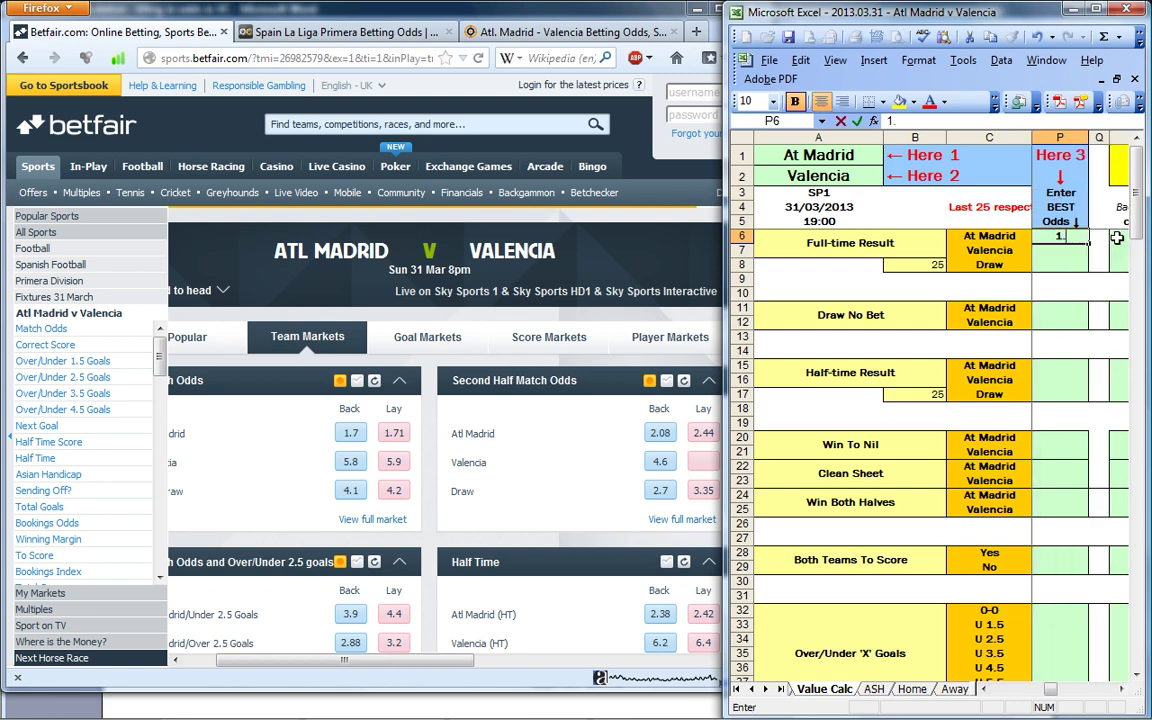
text(.71)
key(Return)
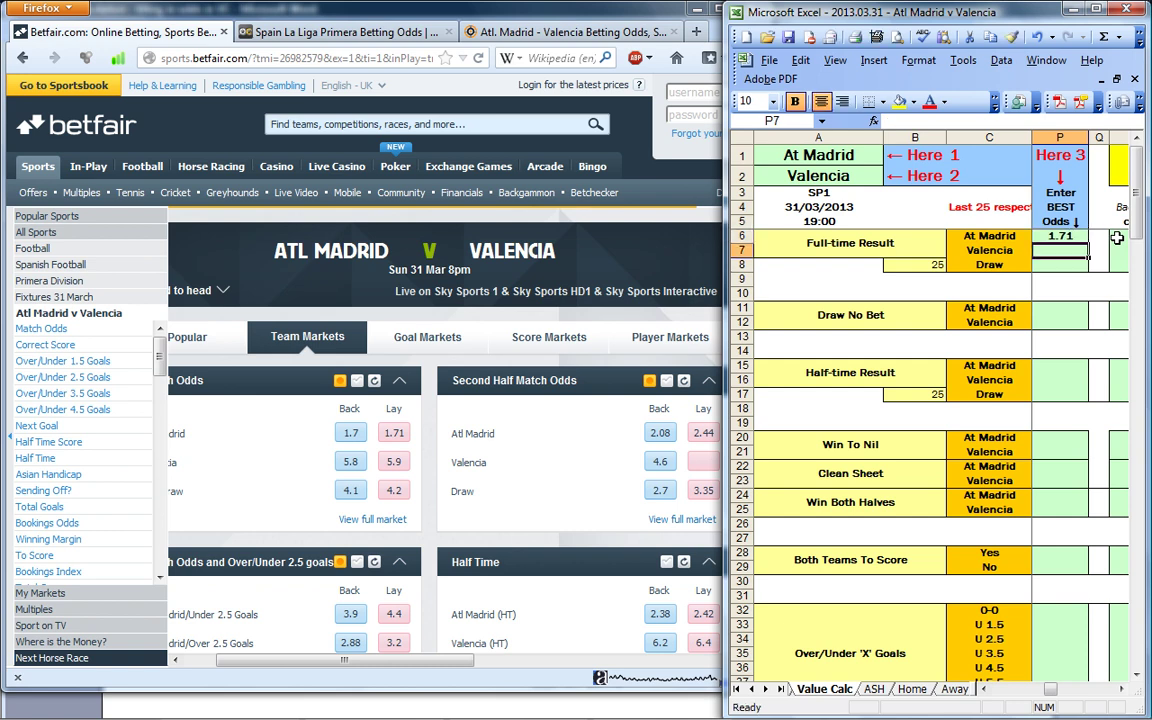
text(5.9)
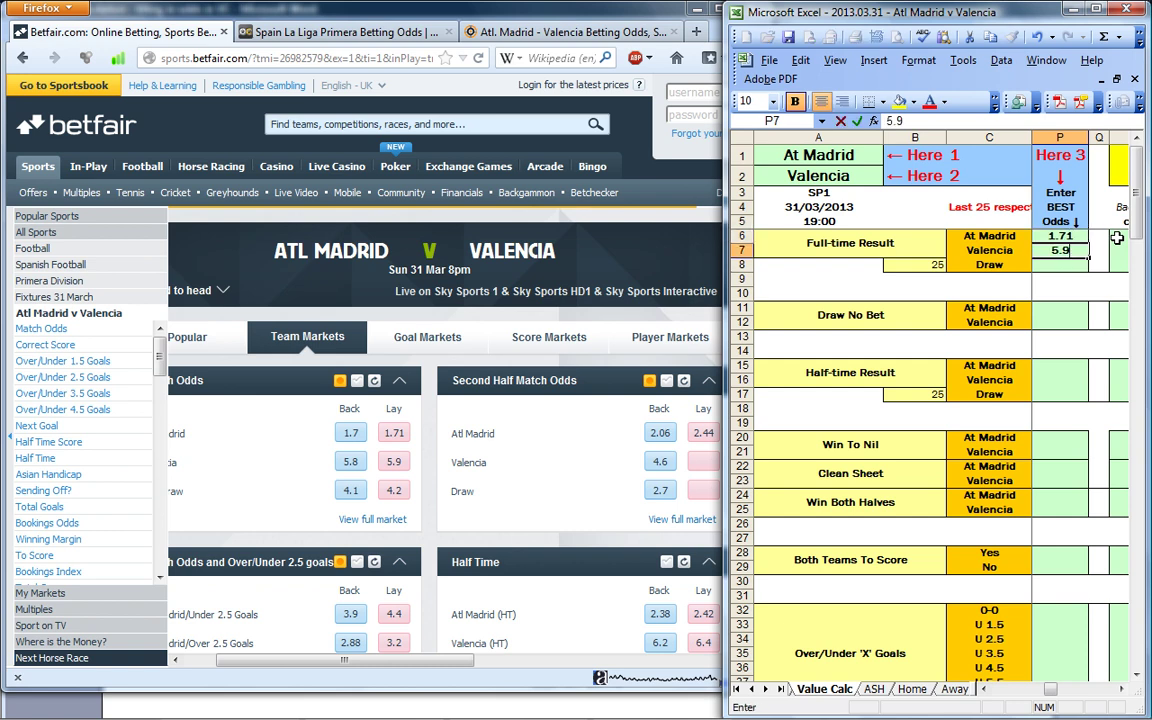
key(Return)
text(4.2)
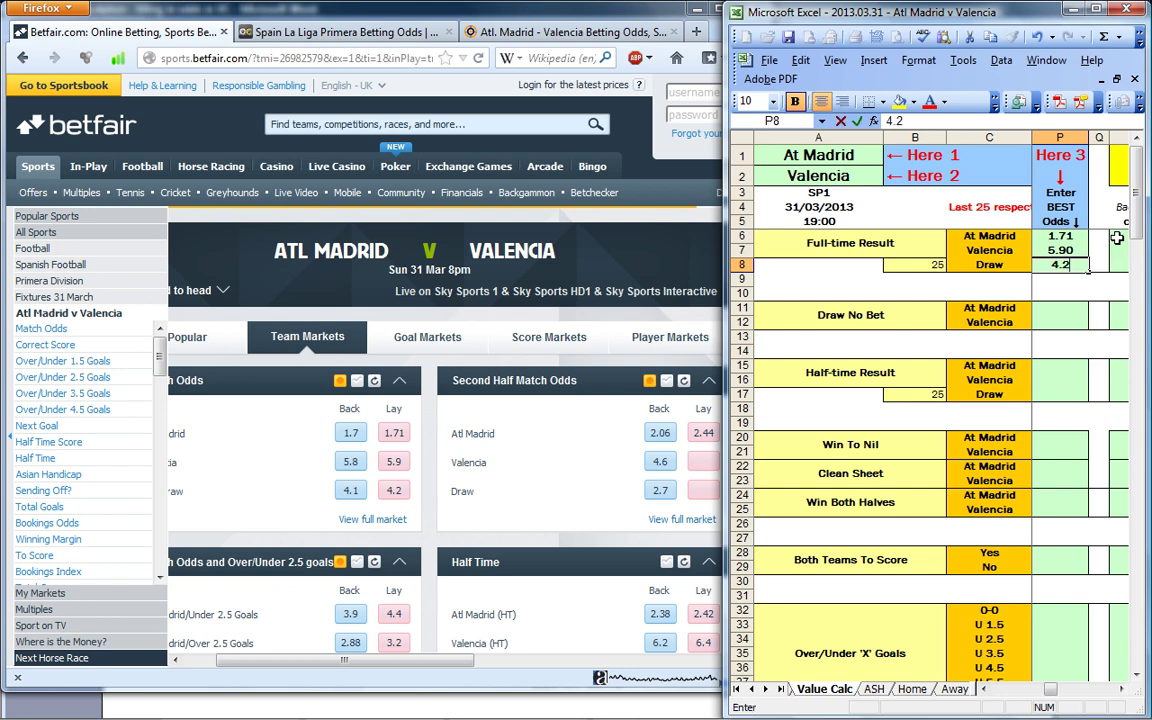
- Find Betfair's Half Time market and enter the Half-time Result best odds: 2.4 for At Madrid, 6.4 for Valencia and 2.38 for Draw
click(365, 57)
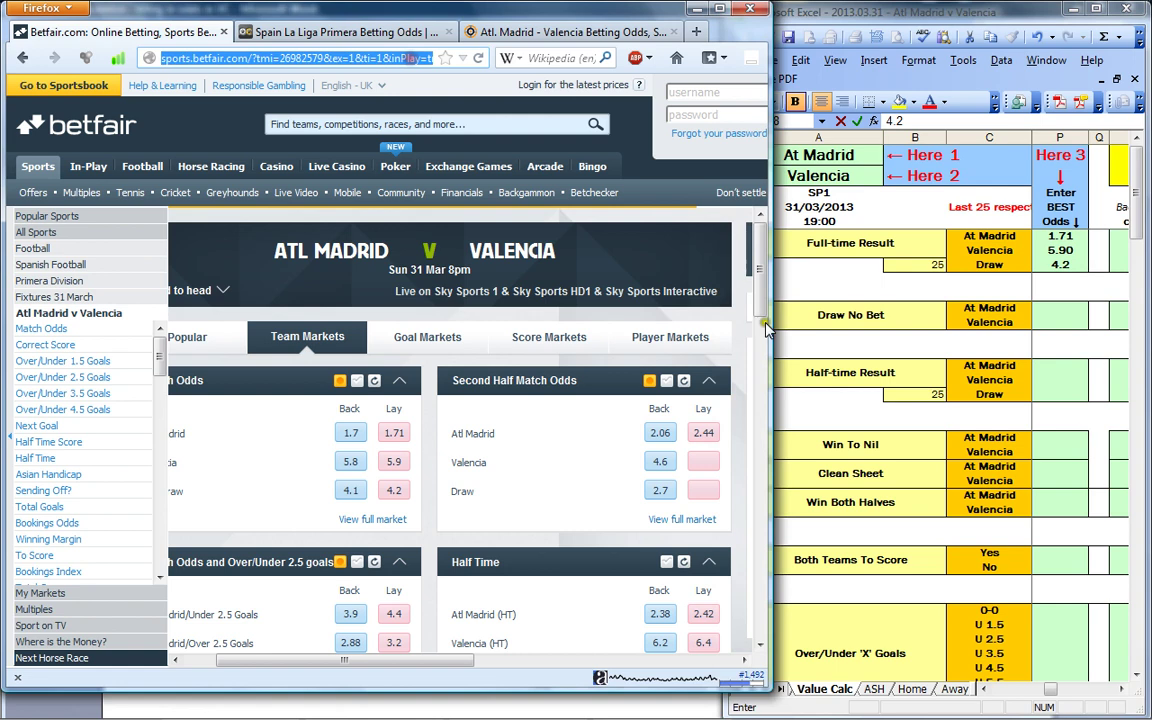
click(758, 645)
click(758, 645)
click(758, 645)
click(758, 645)
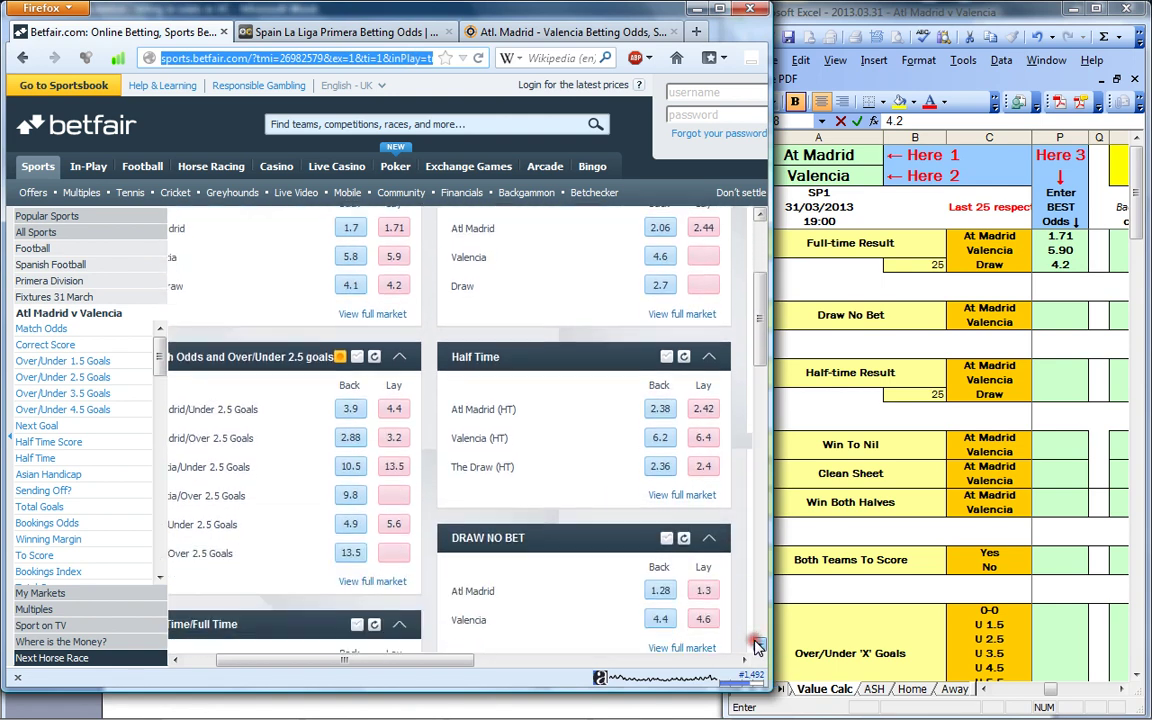
click(758, 645)
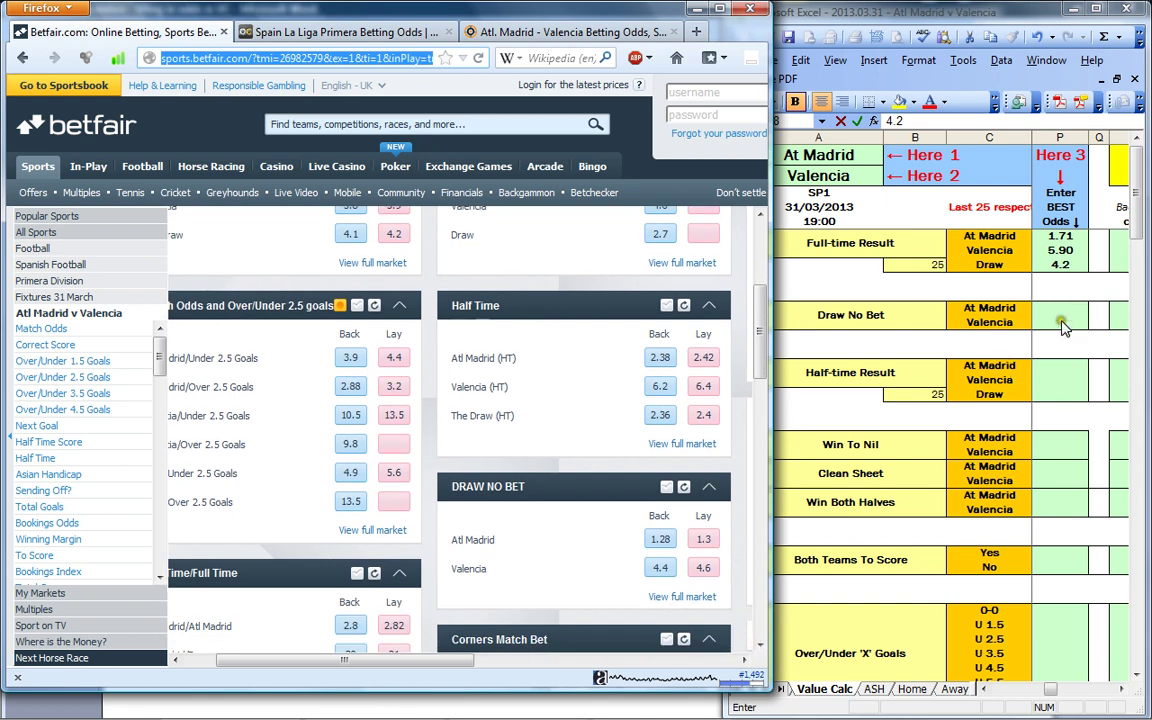
click(1055, 373)
click(1055, 373)
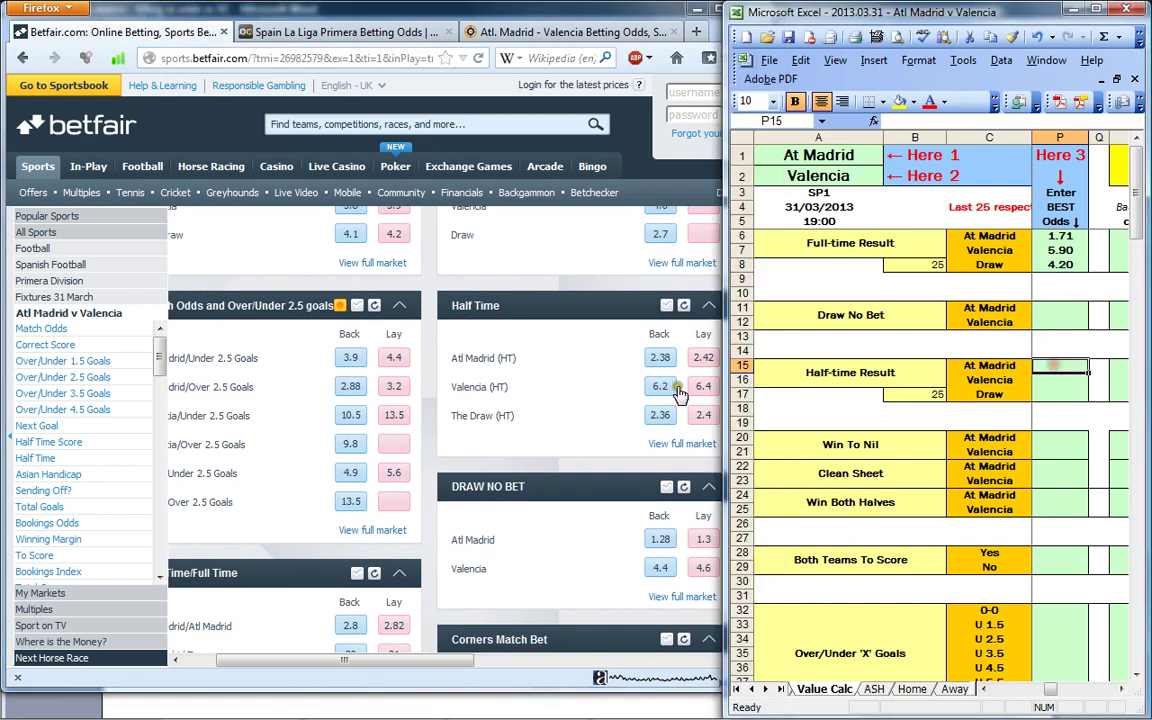
text(2.4)
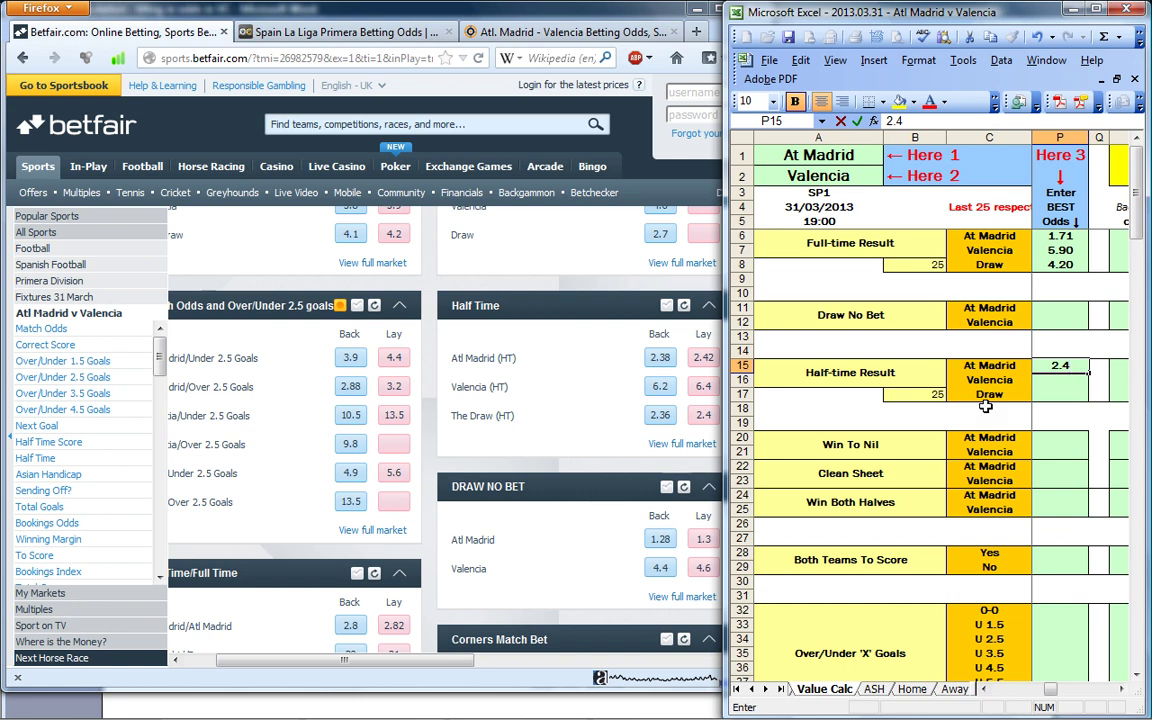
key(Return)
text(6.4)
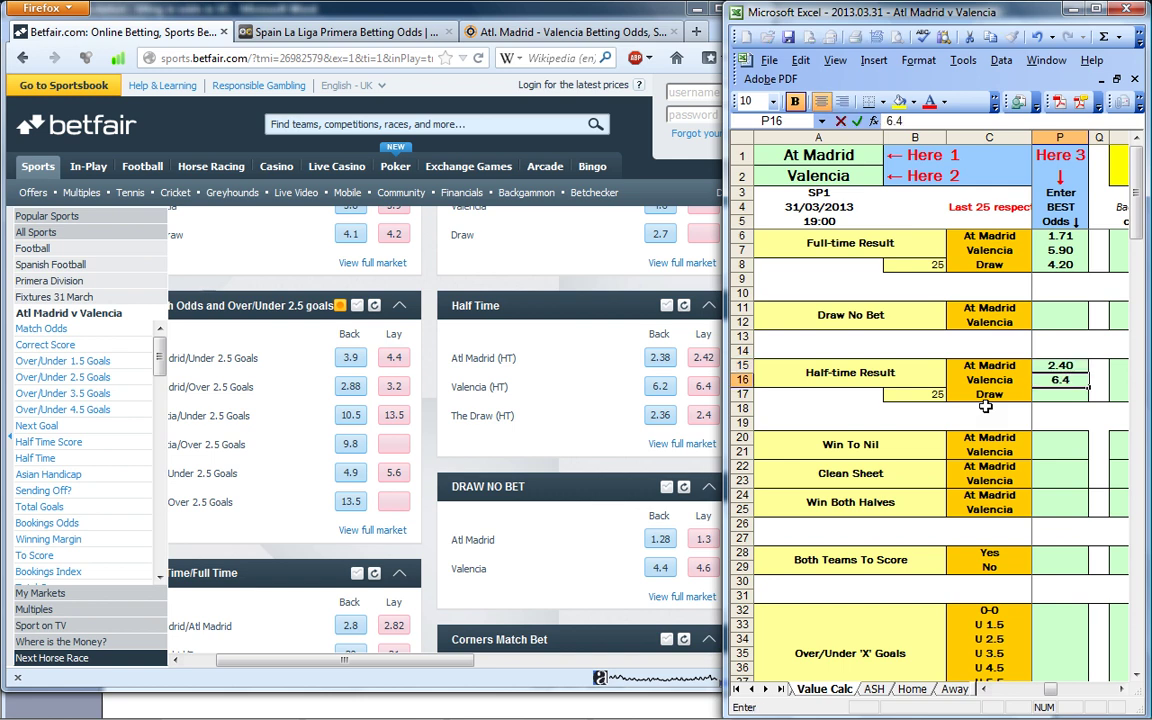
key(Return)
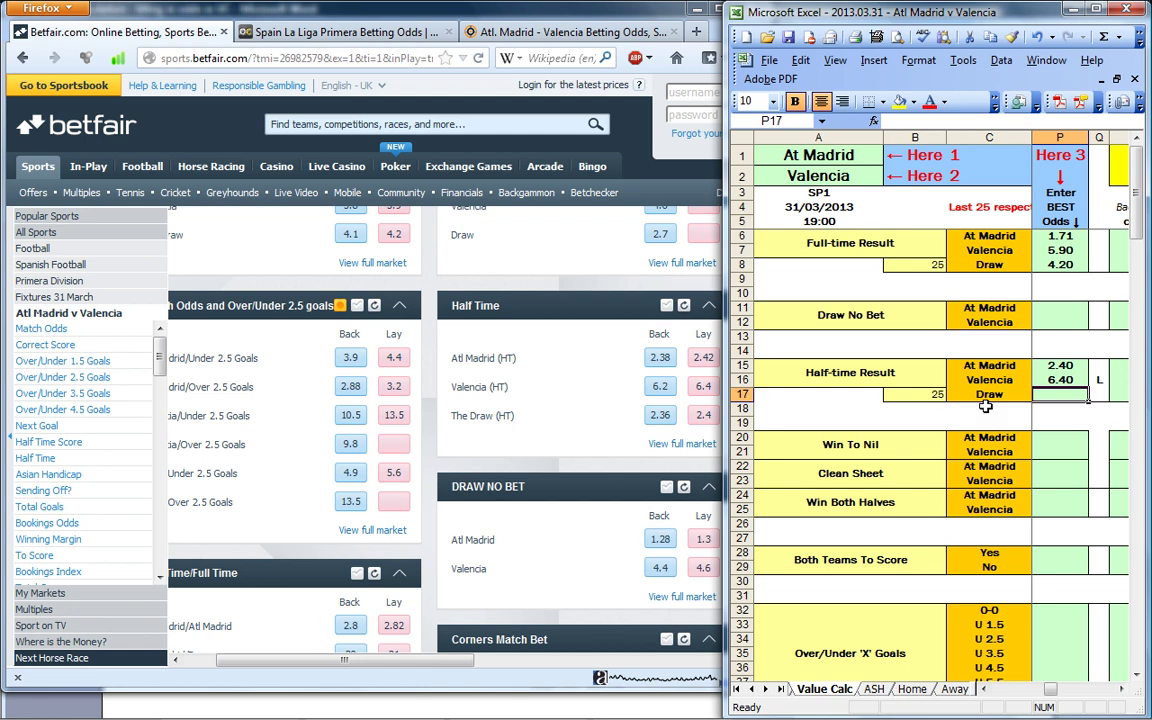
text(2.38)
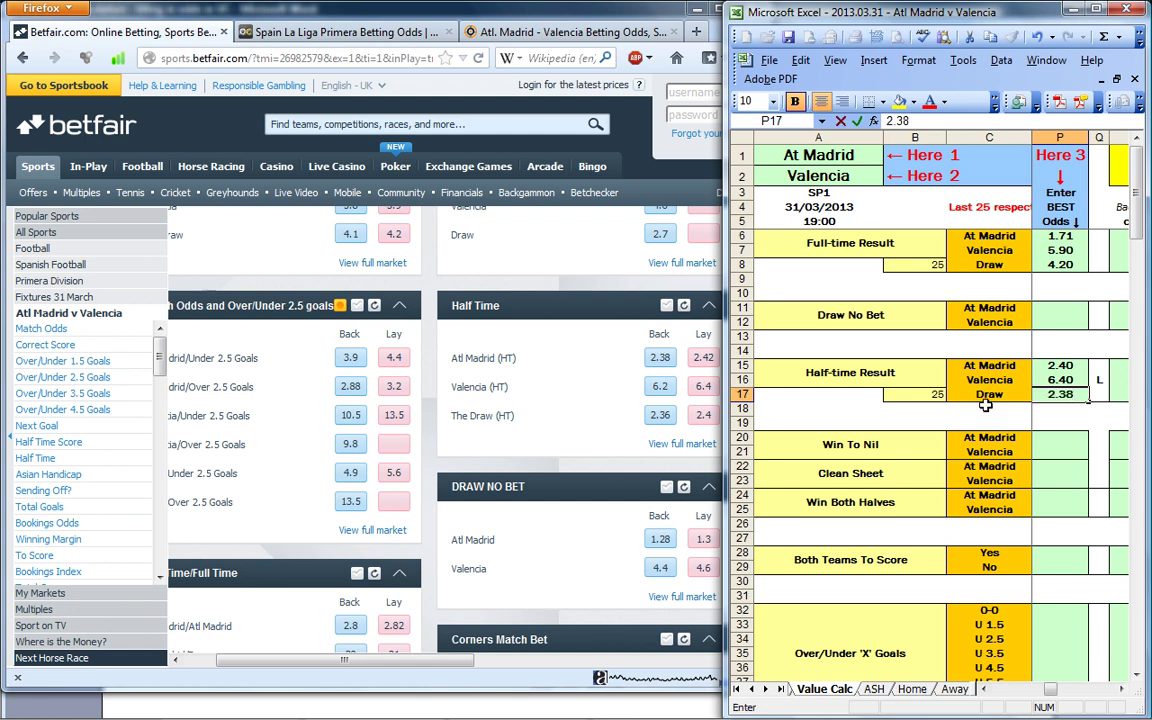
key(Return)
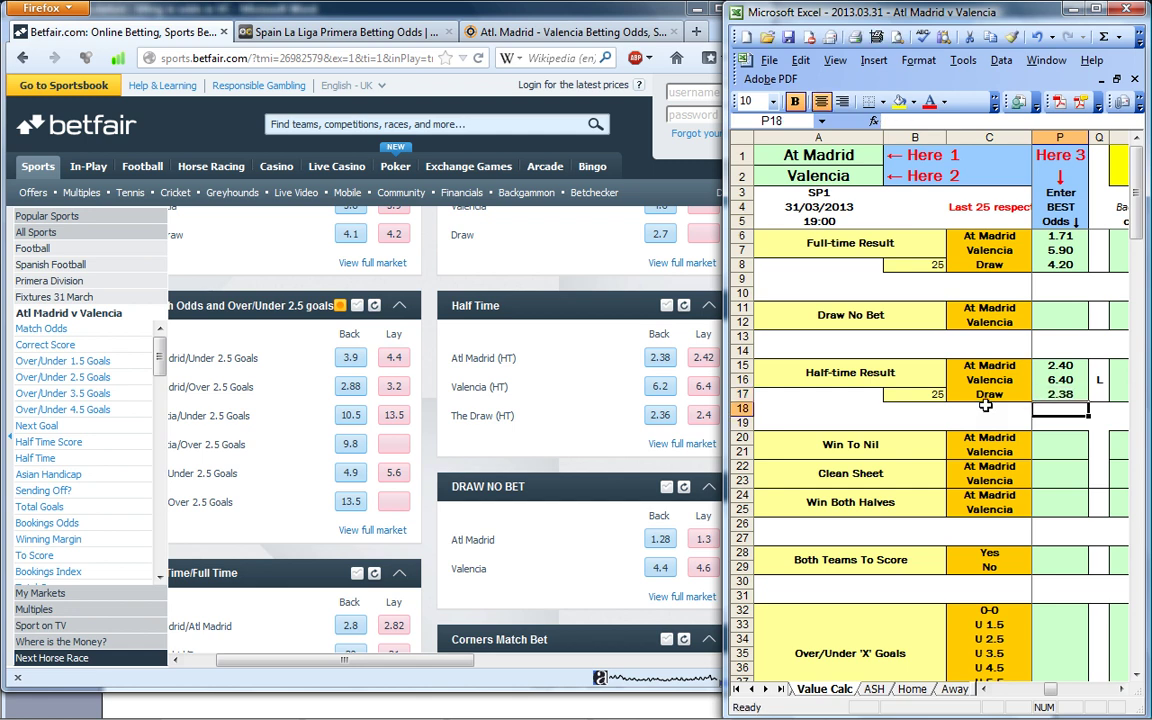
- Enter the Draw No Bet best odds: 1.3 for At Madrid and 4.5 for Valencia
click(1057, 310)
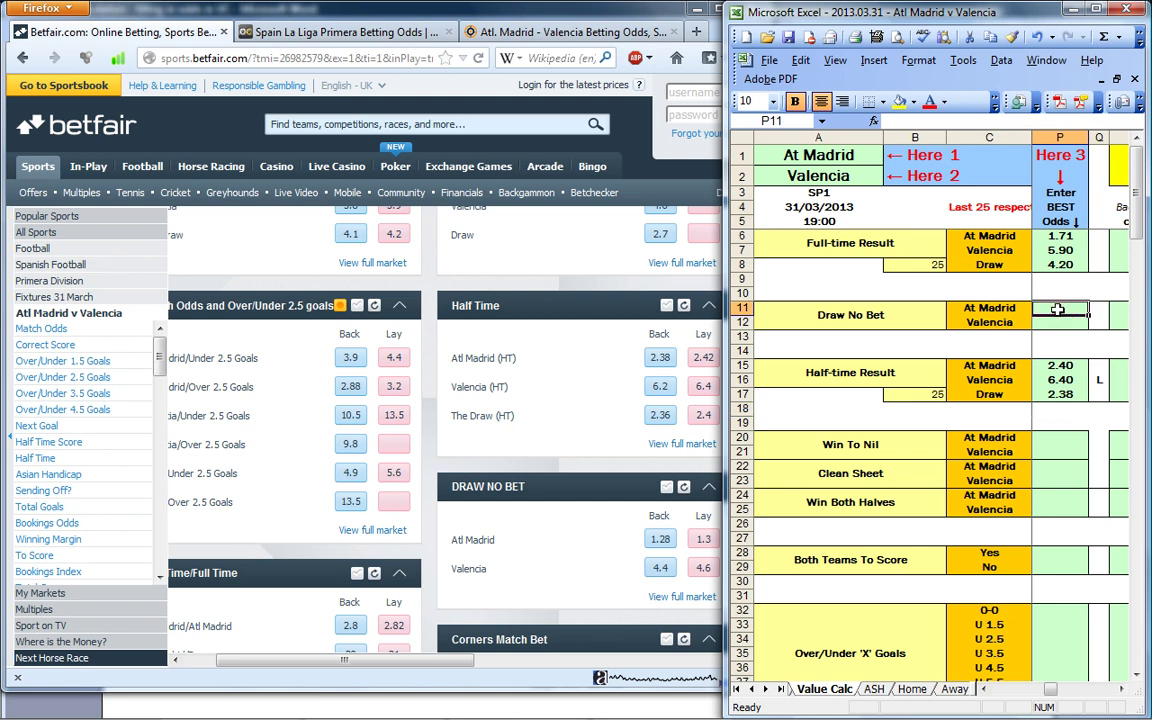
text(1.0)
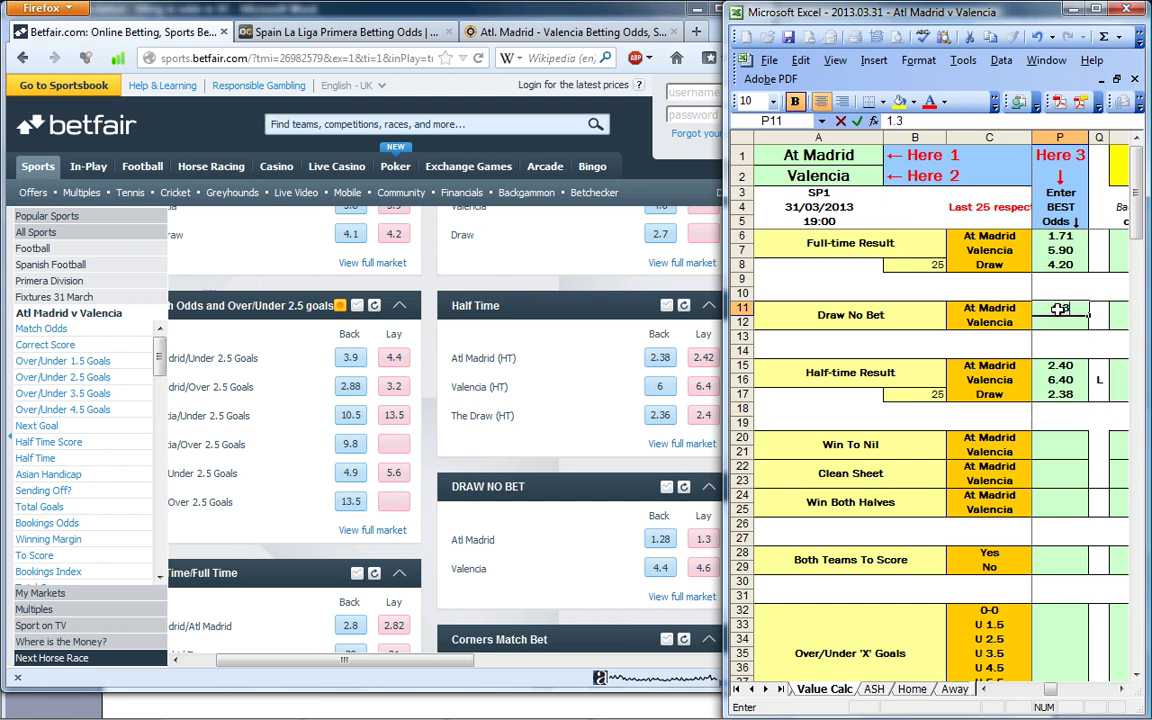
key(Return)
text(4.)
key(Return)
- Find Betfair's Half Time/Full Time market and enter the first Half-time/Full-time best odds: 2.82 for HH, 21 for HD and 75 for HA
key(Down)
key(Down)
key(Down)
key(Down)
key(Down)
key(Down)
key(Down)
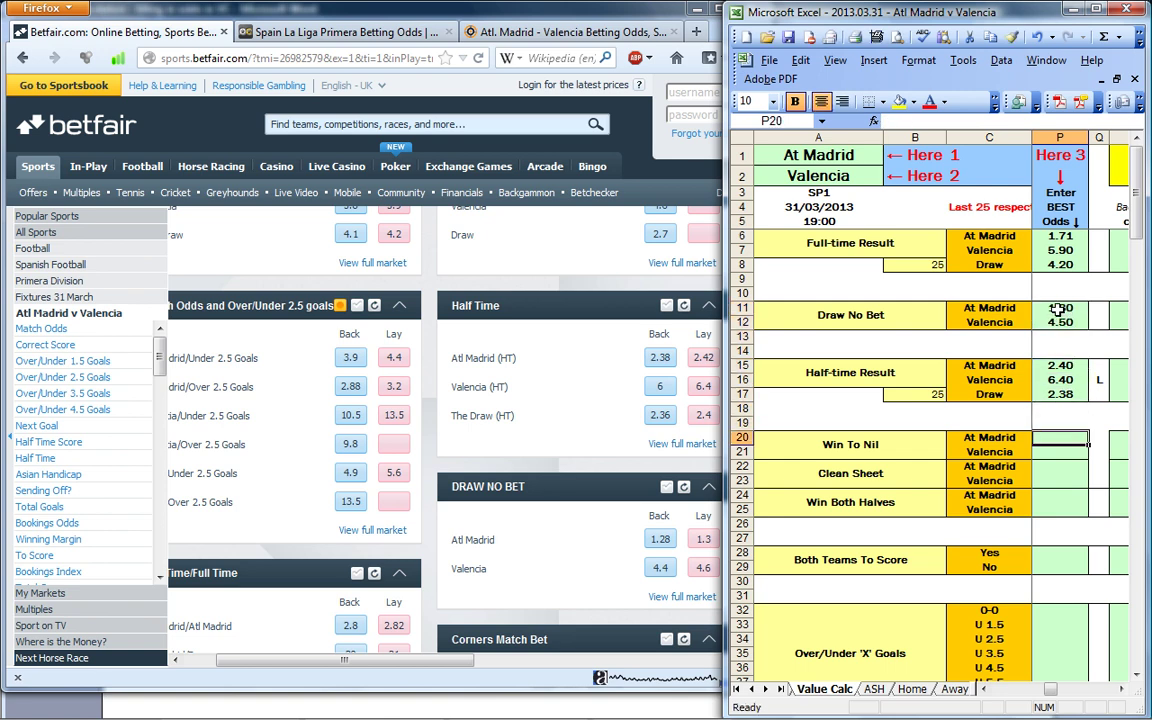
click(298, 48)
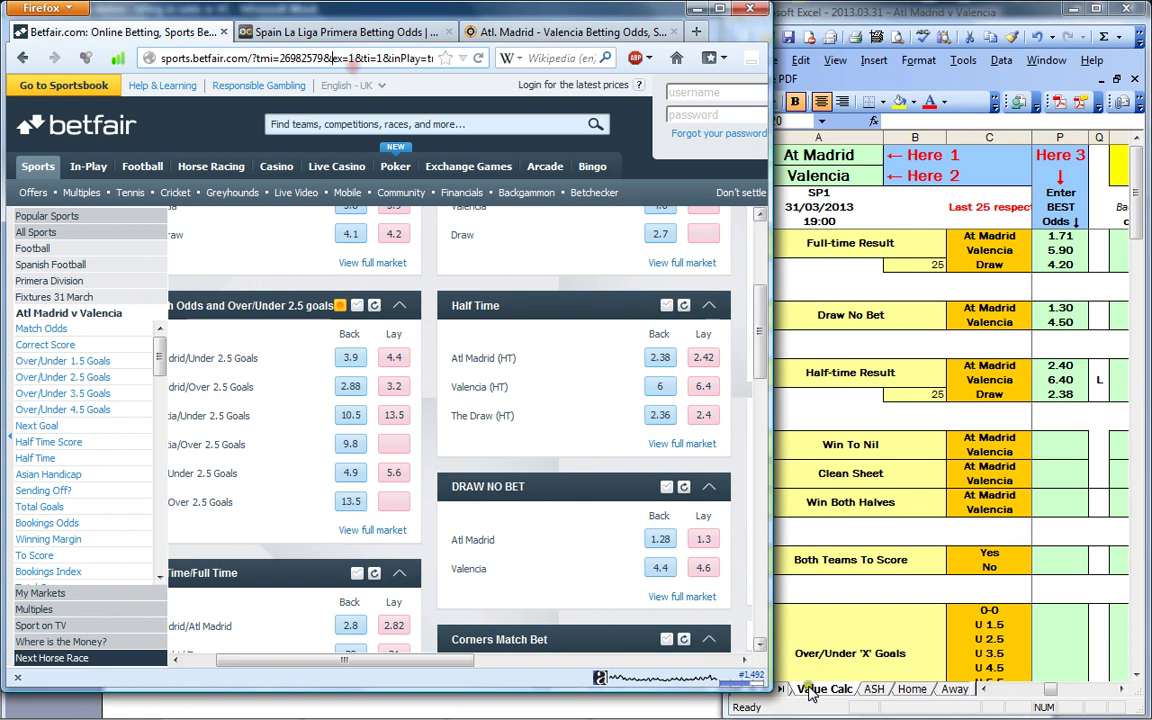
click(760, 645)
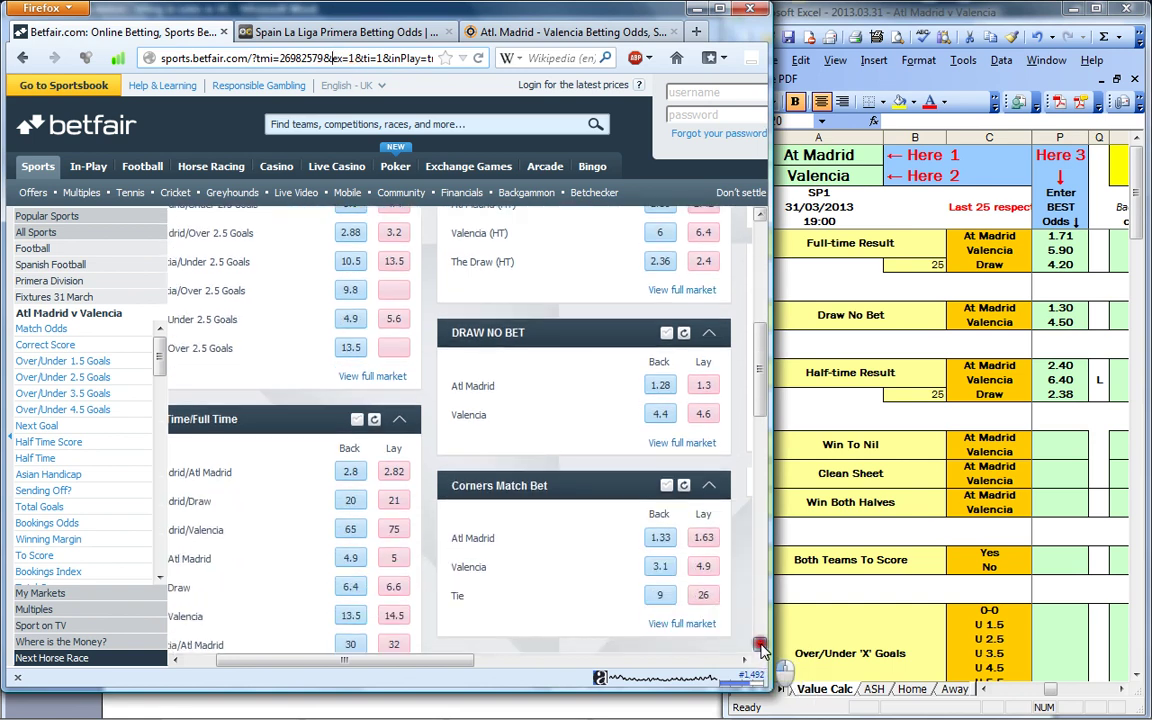
click(760, 645)
click(760, 645)
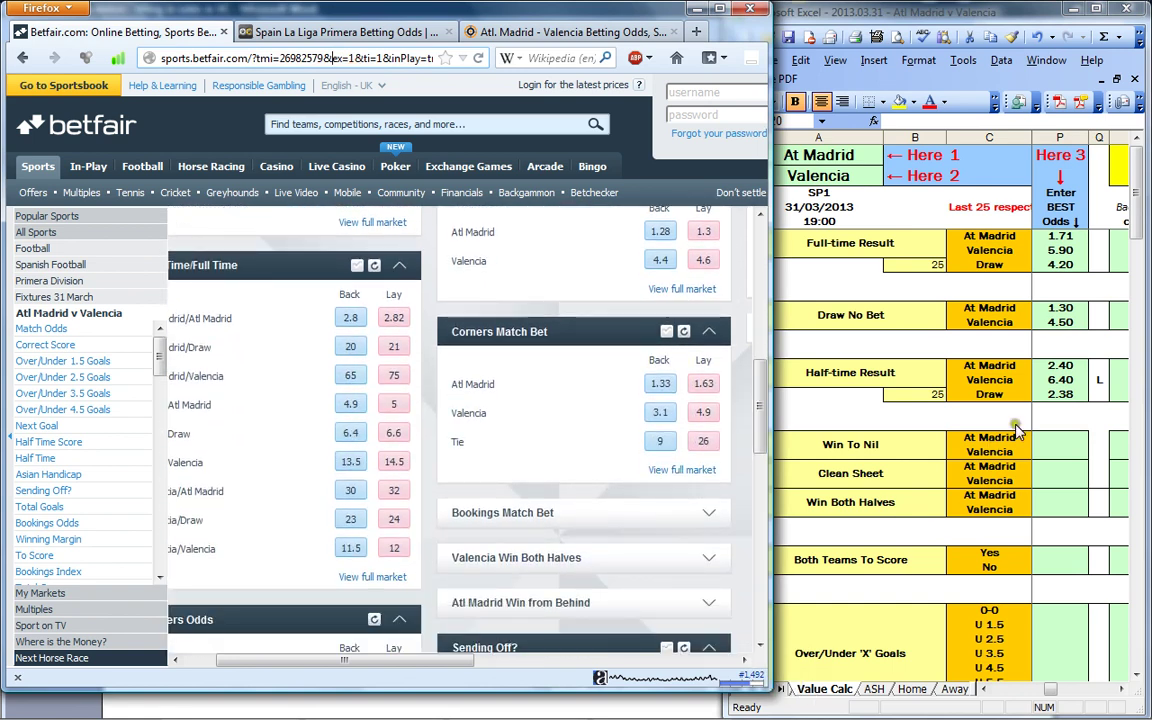
click(1058, 447)
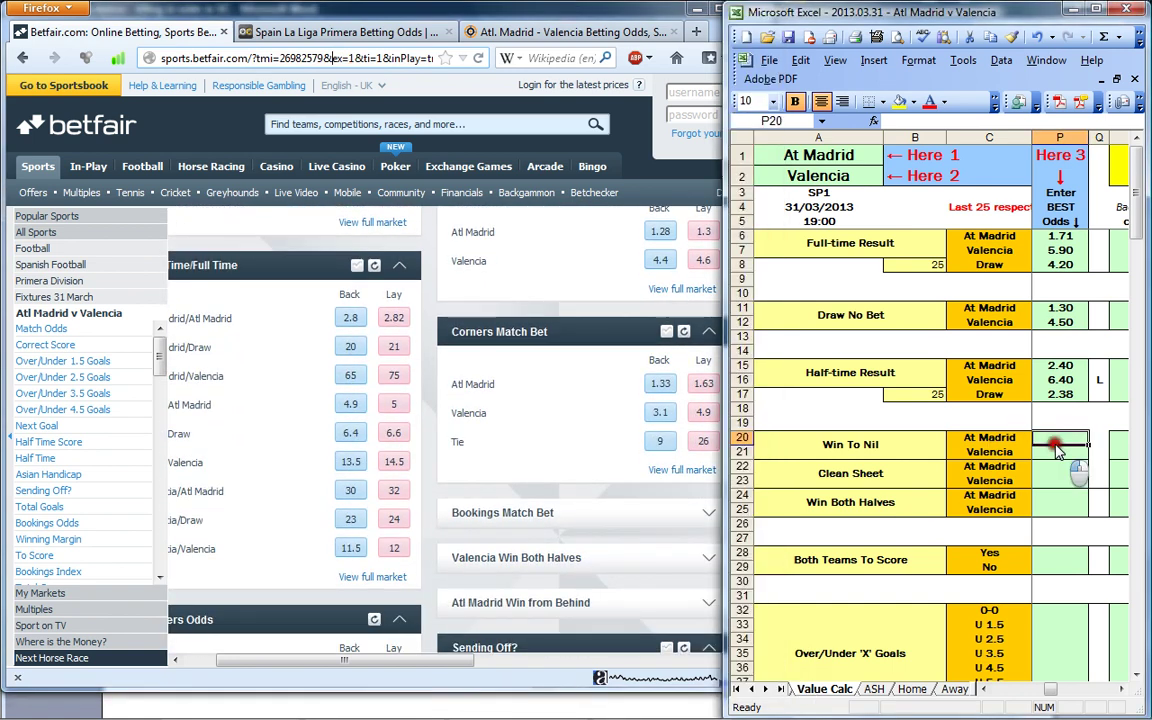
click(1139, 675)
click(1139, 675)
click(1139, 675)
click(1139, 675)
click(1139, 675)
click(1139, 675)
click(1139, 675)
click(1139, 675)
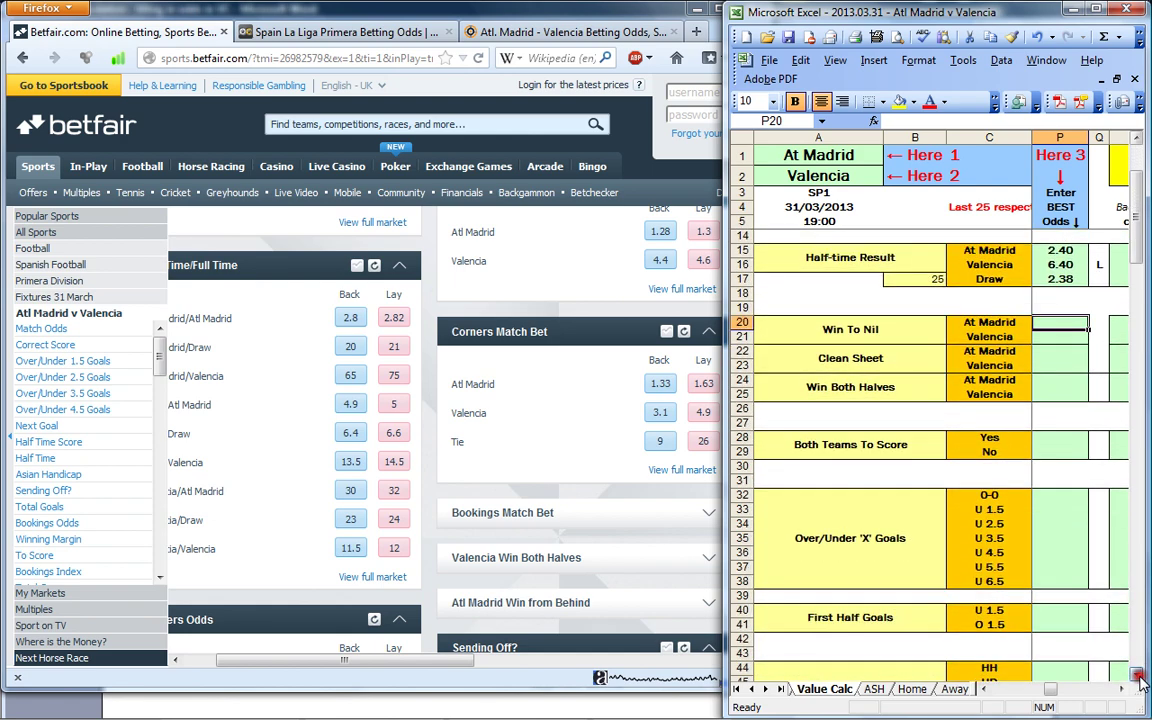
click(1139, 675)
click(1139, 675)
click(1139, 675)
click(1139, 675)
click(1139, 675)
click(1139, 675)
click(1139, 675)
click(1139, 675)
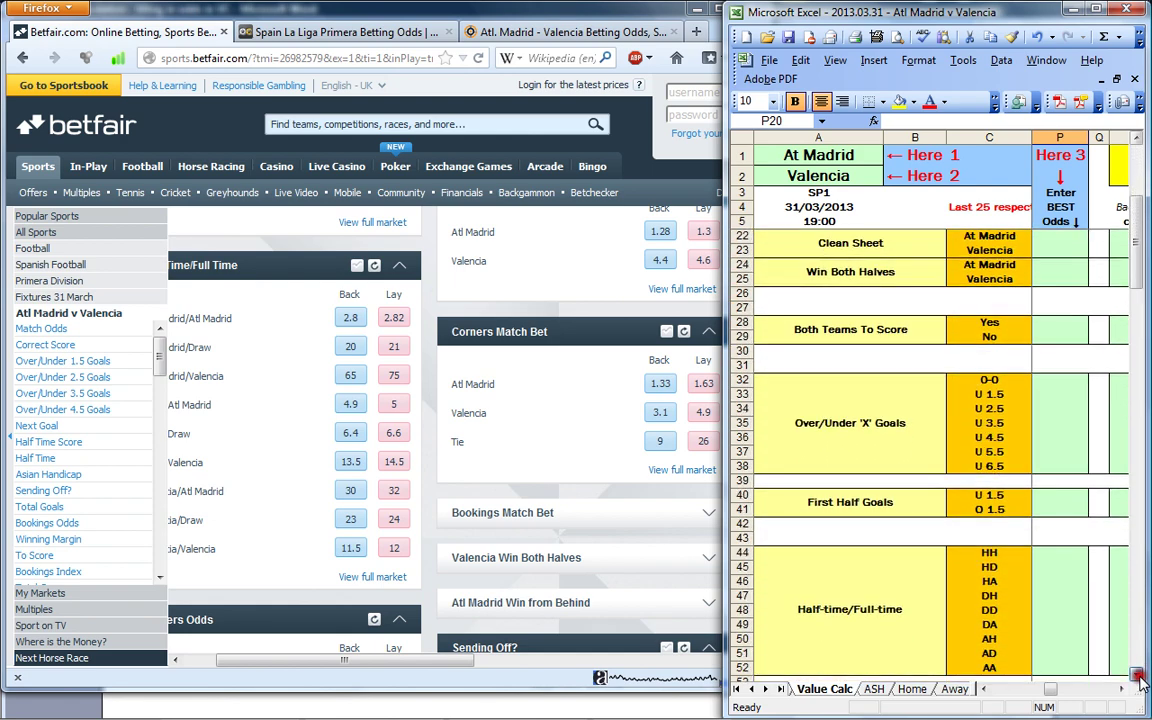
click(1139, 675)
click(1139, 675)
click(1139, 675)
click(1139, 675)
click(1139, 675)
click(1139, 675)
click(1058, 468)
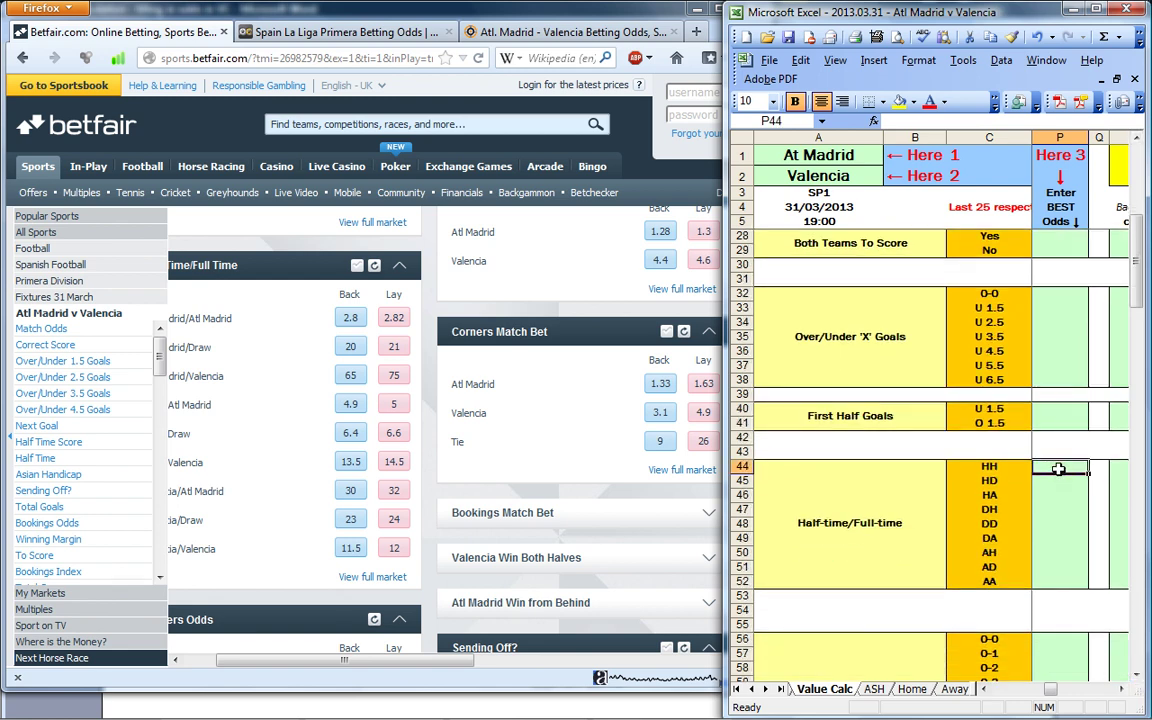
text(2.82)
key(Return)
text(21)
key(Return)
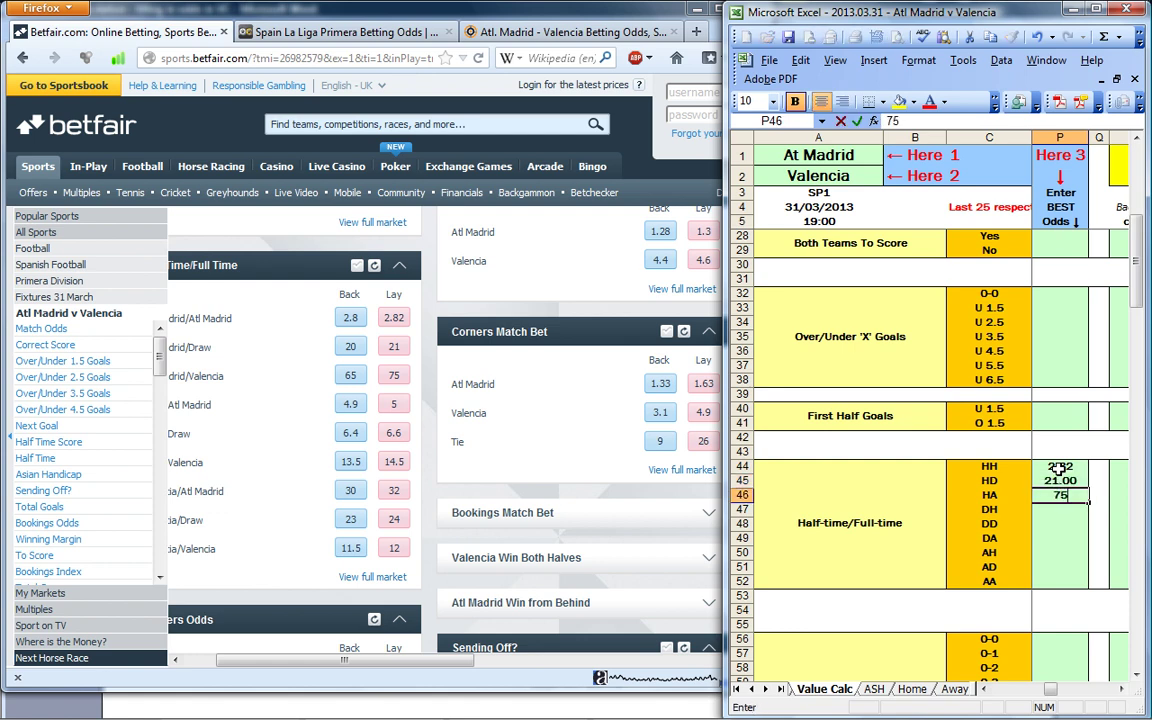
text(75)
key(Return)
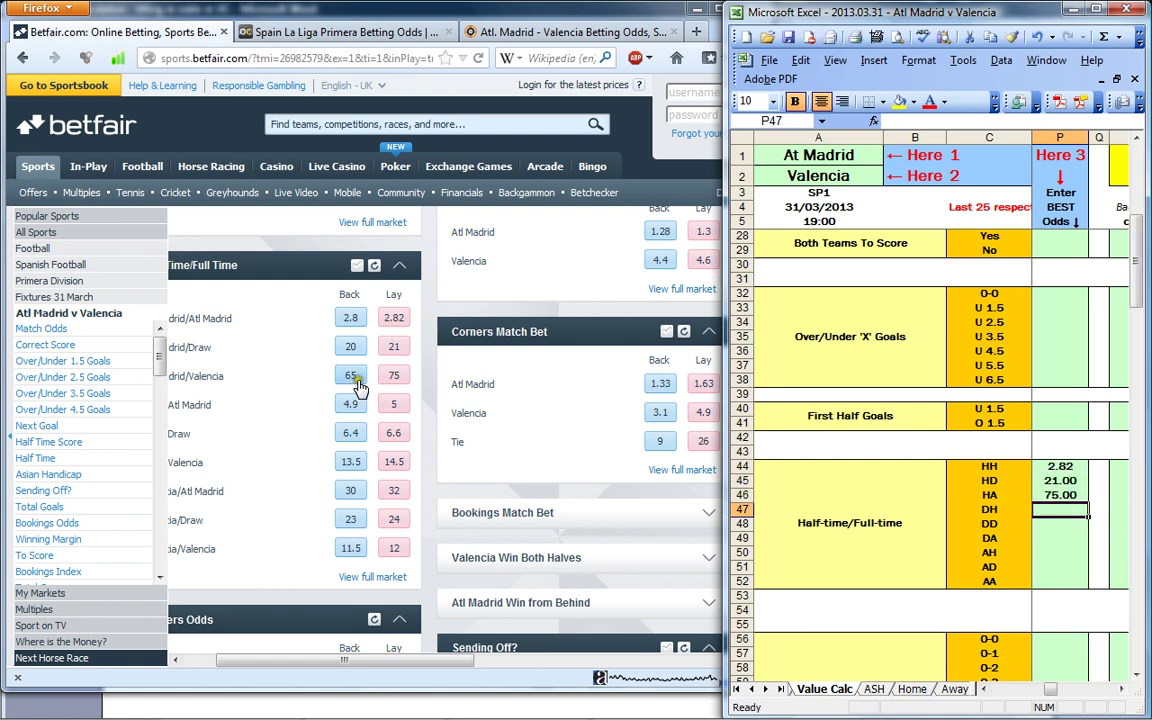
- Enter the Half-time/Full-time best odds for a draw at half-time: 5 for DH, 6.6 for DD and 14 for DA
text(5)
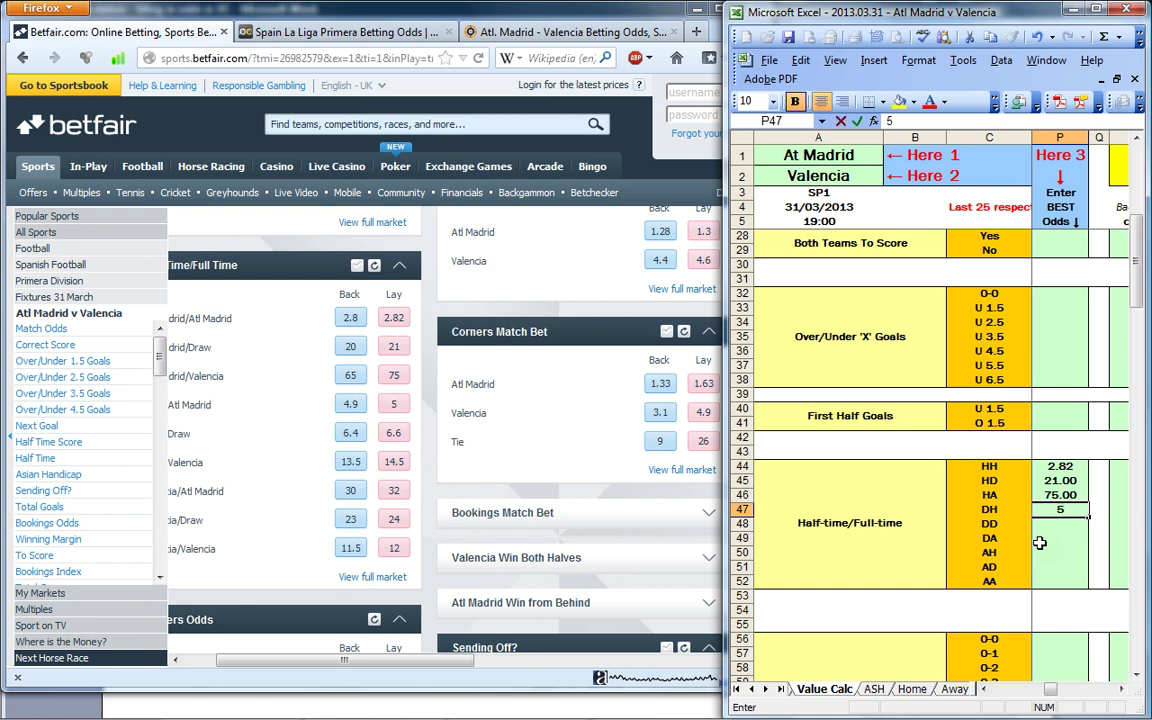
key(Return)
text(6.6)
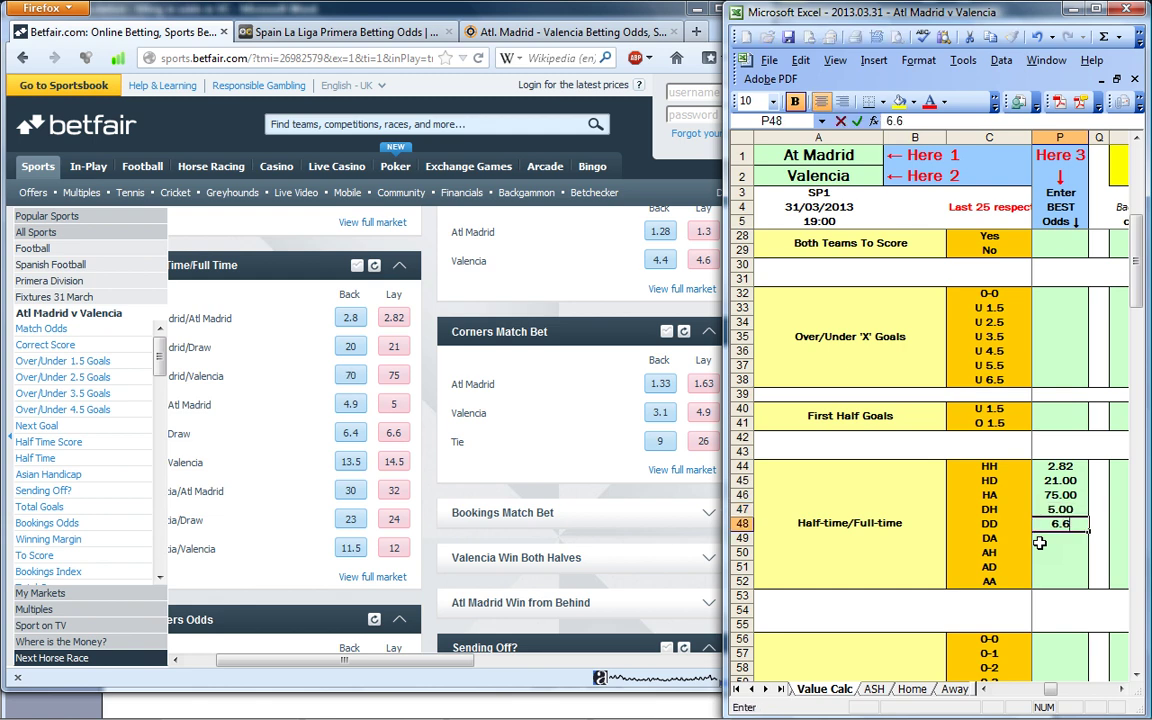
key(Return)
text(14)
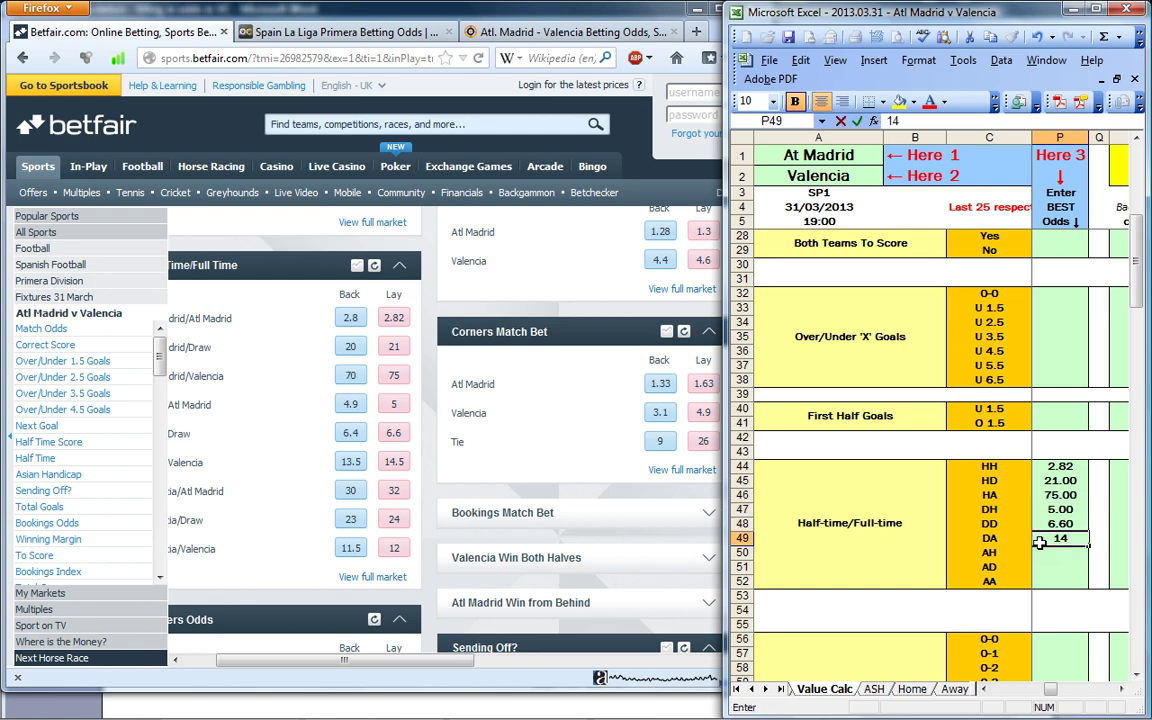
key(Return)
- Enter the remaining Half-time/Full-time best odds: 32 for AH, 24 for AD and 12 for AA
text(32)
key(Return)
text(24)
key(Return)
text(12)
key(Return)
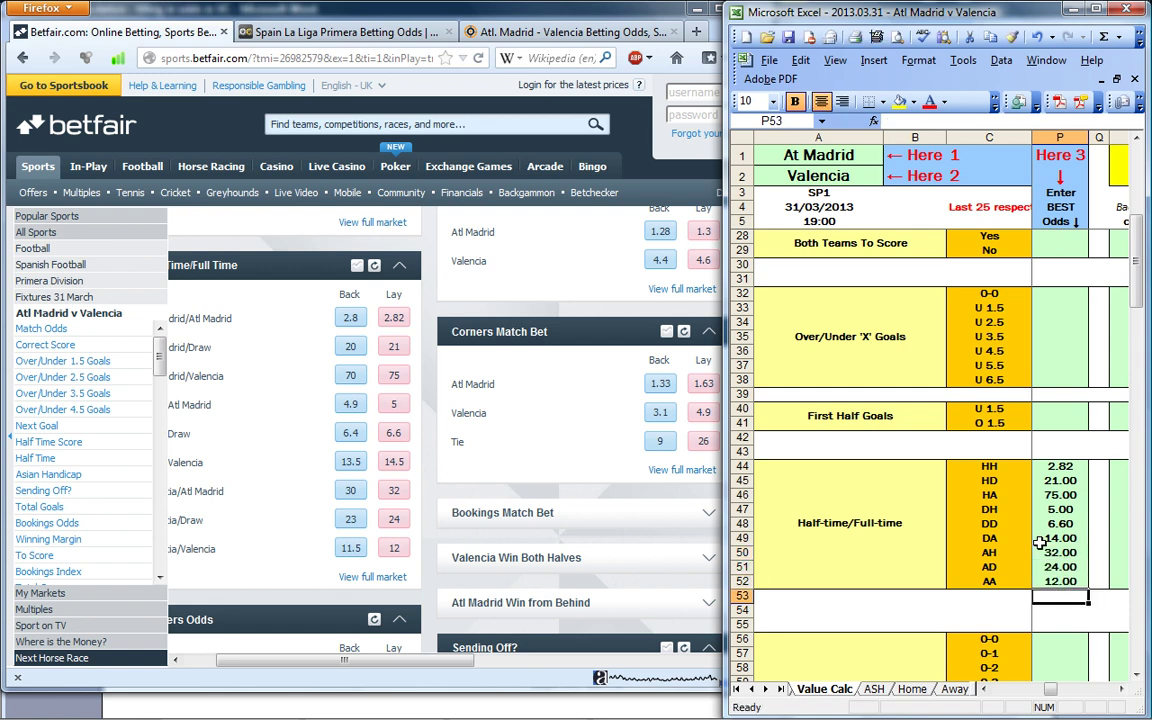
- Show Betfair's Goal Markets and enter the Over/Under best odds: 3.74 for U 1.5, 1.92 for U 2.5 and 1.36 for U 3.5
click(505, 446)
drag(722, 447, 762, 235)
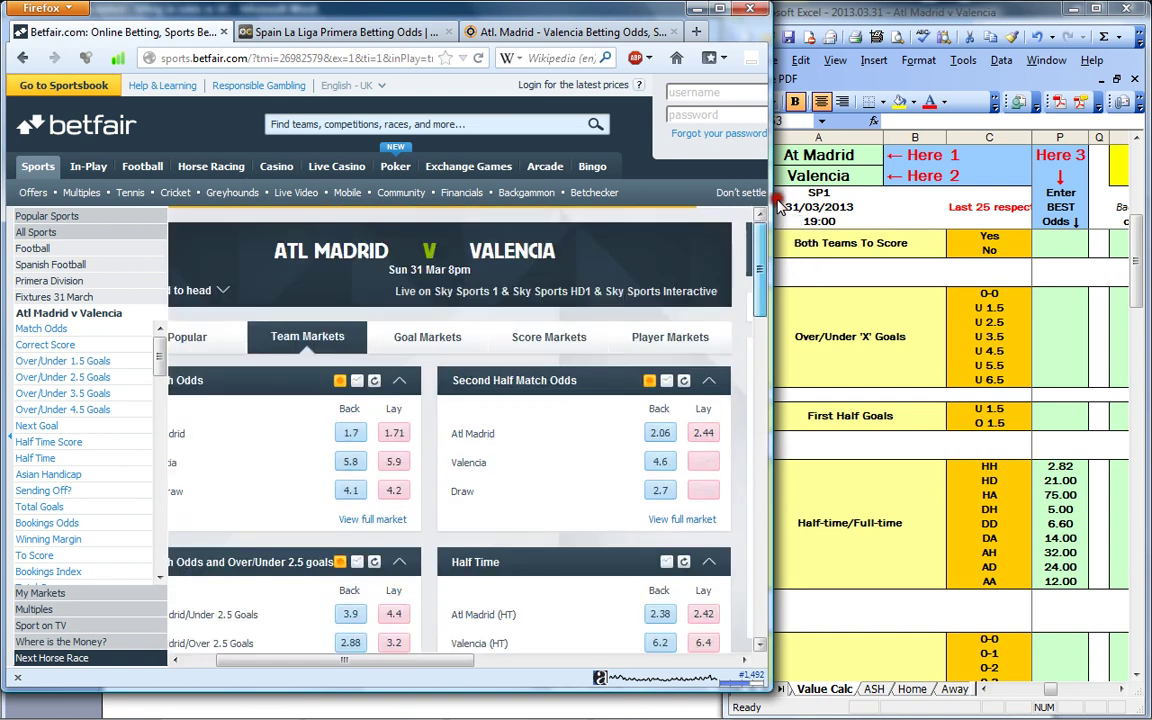
click(409, 343)
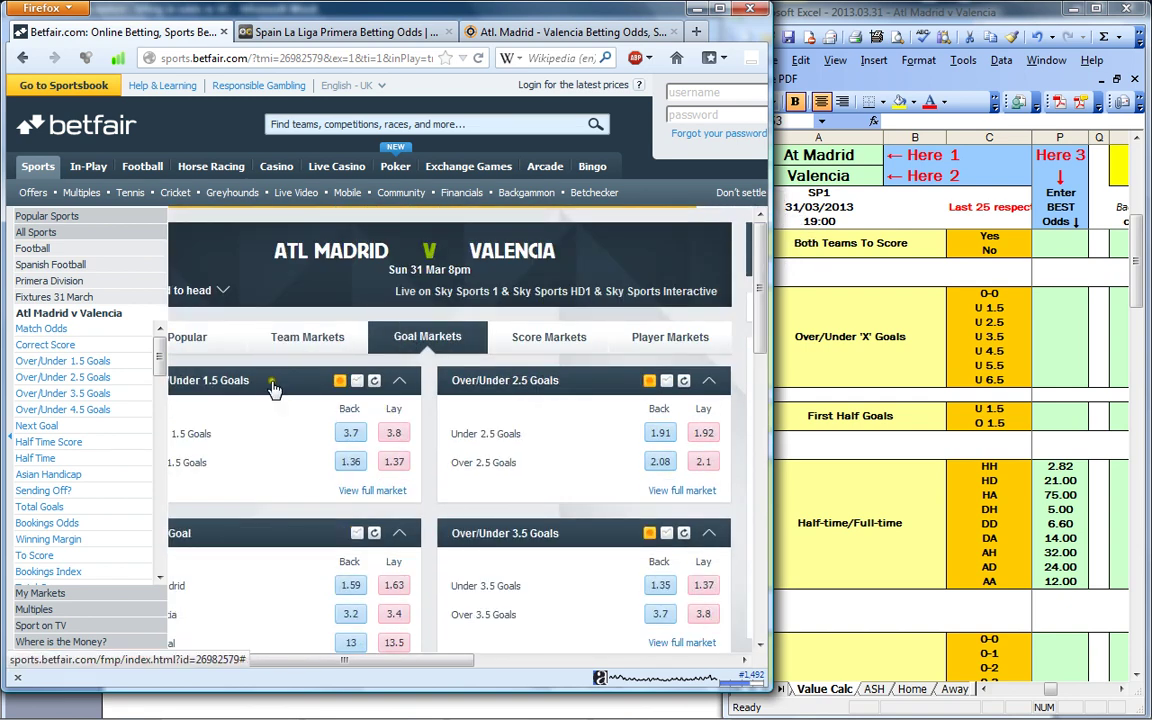
click(1056, 303)
click(1056, 308)
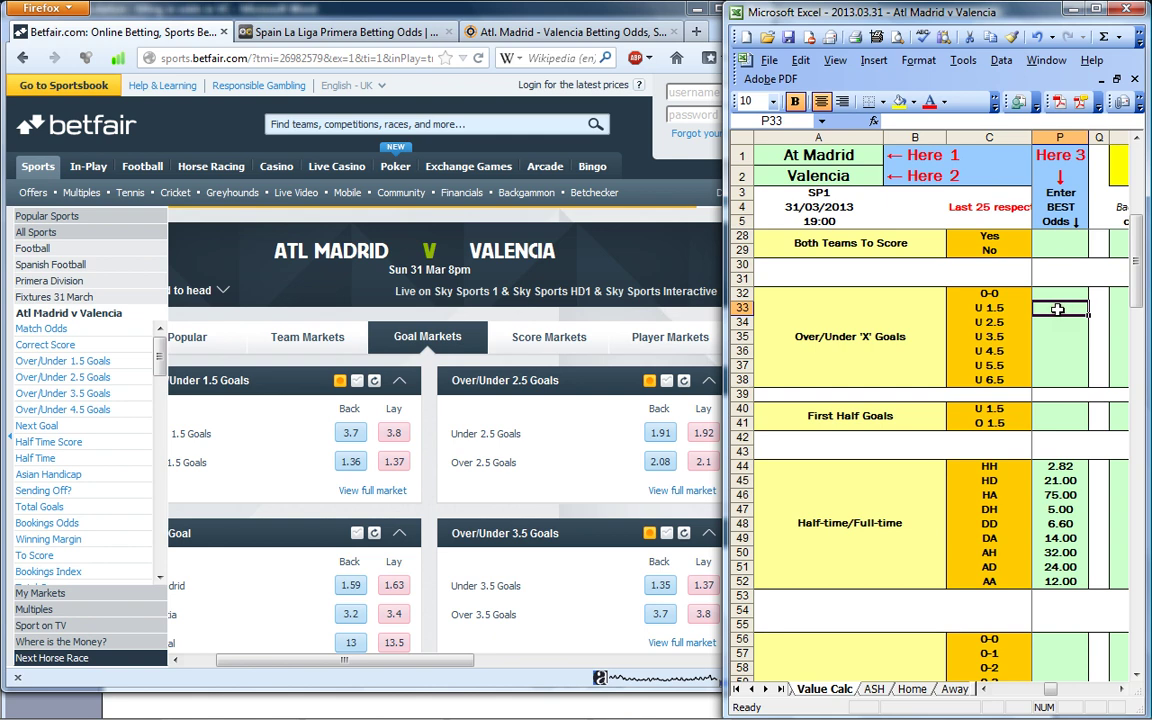
text(3)
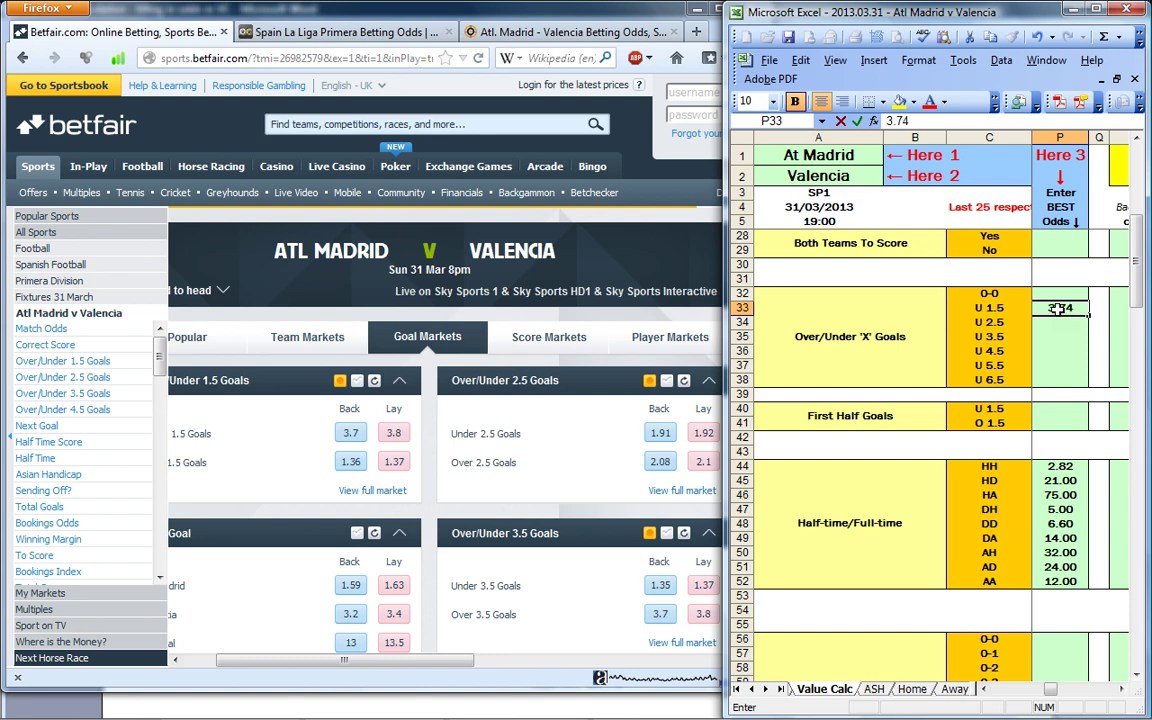
text(.74)
key(Return)
text(1)
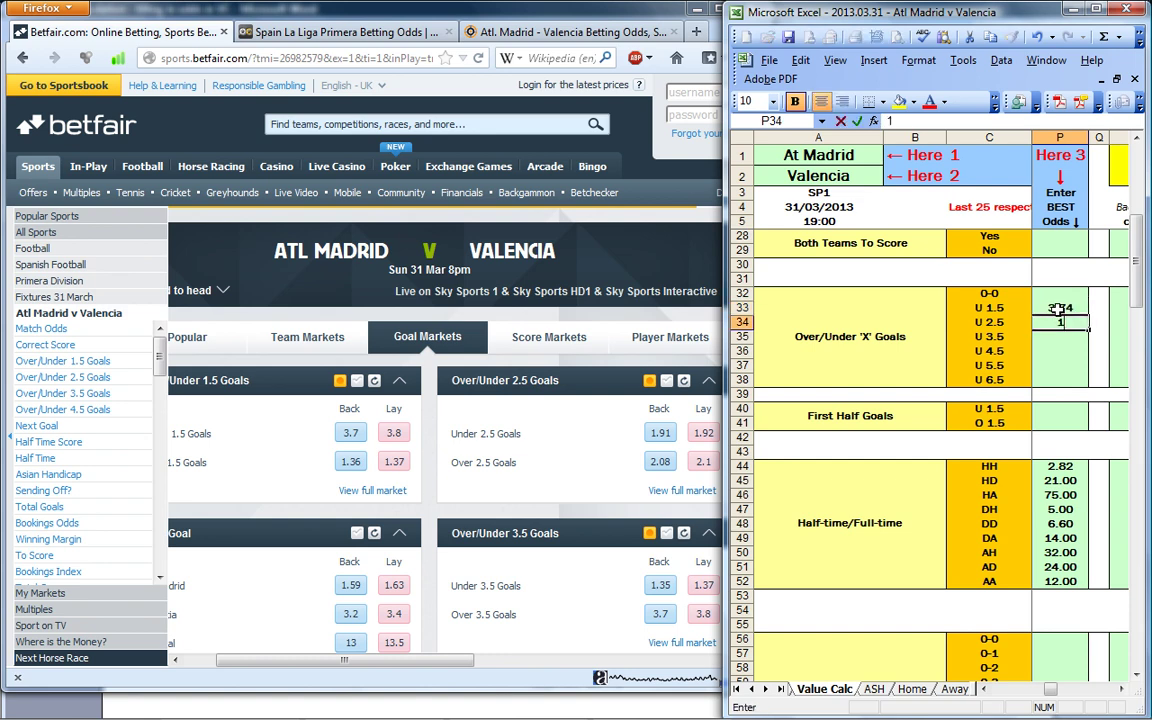
text(.92)
key(Return)
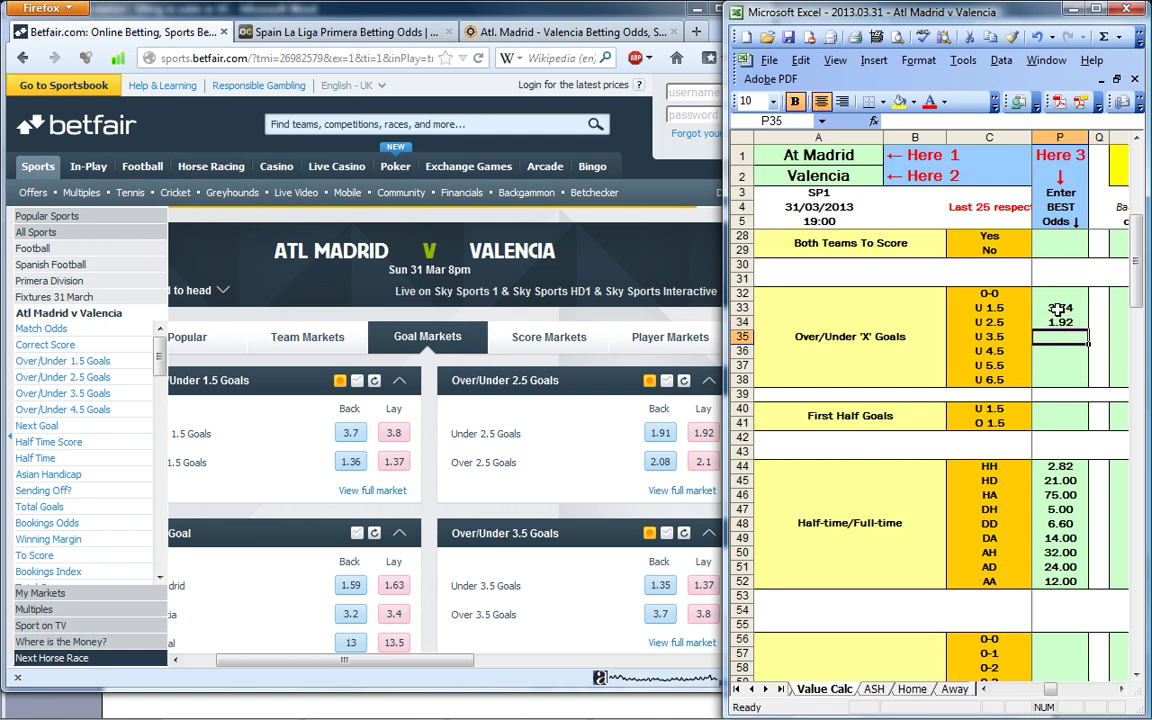
text(1.36)
key(Return)
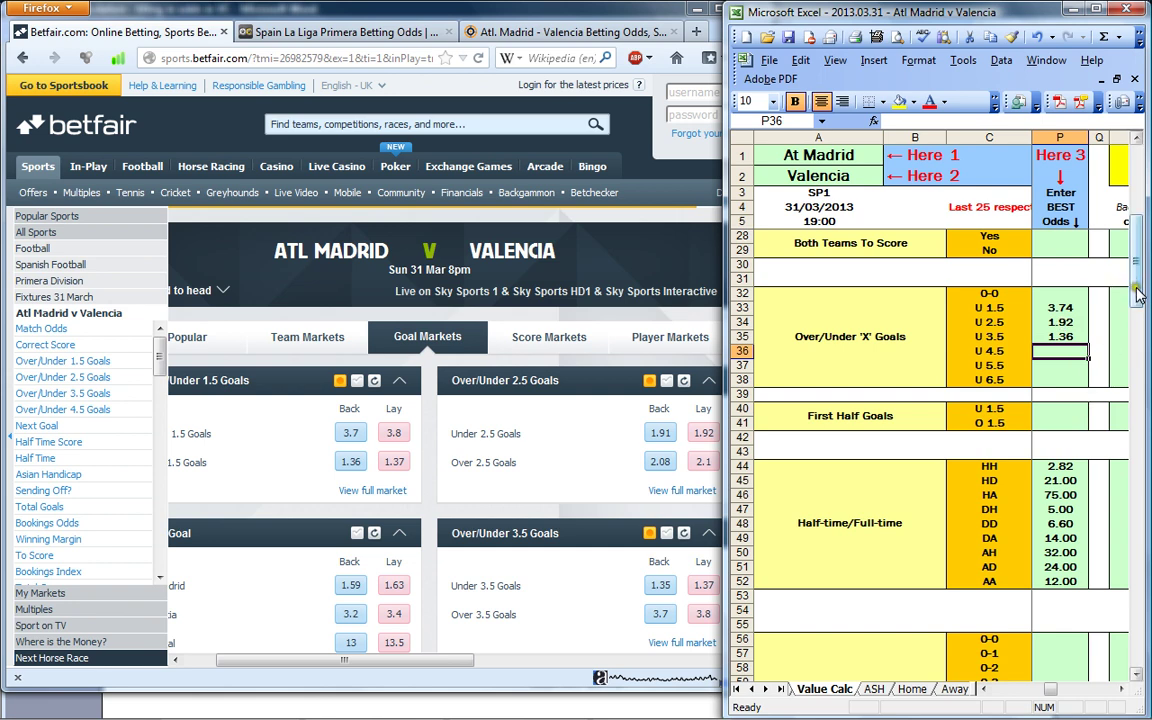
- Go back to the first rows of the Value Calc sheet and open Betfair's Asian Handicap market for the match
key(Return)
key(Return)
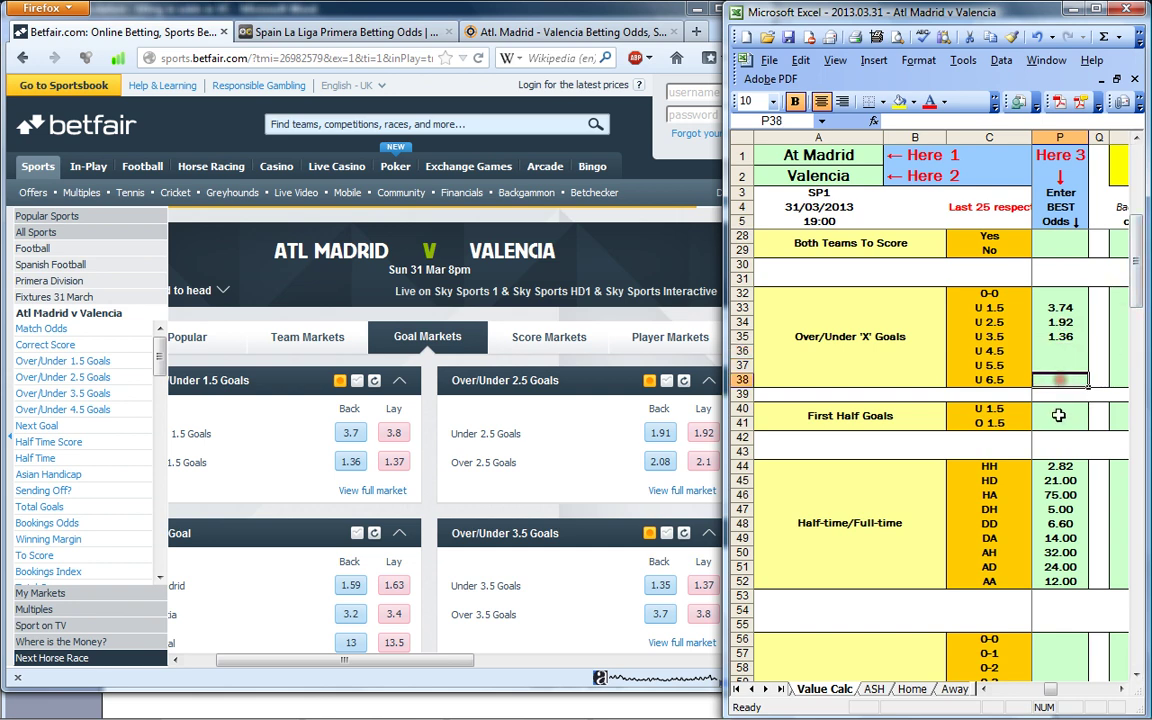
click(1056, 408)
click(1056, 423)
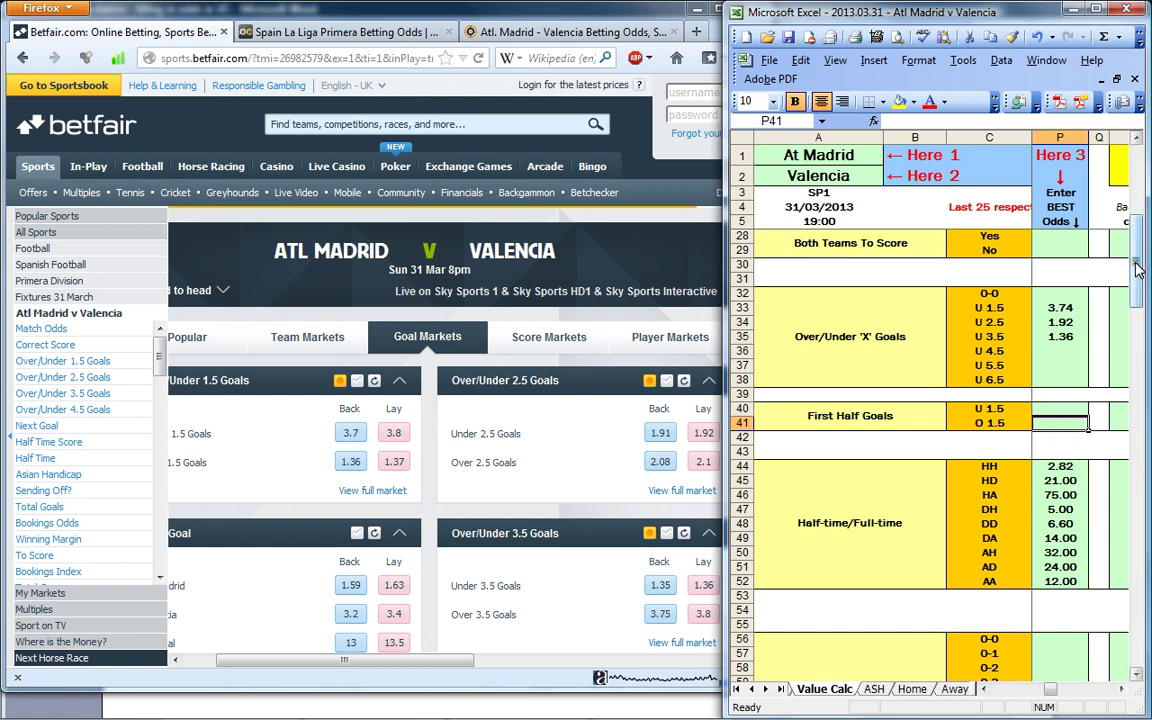
drag(1137, 268, 1148, 195)
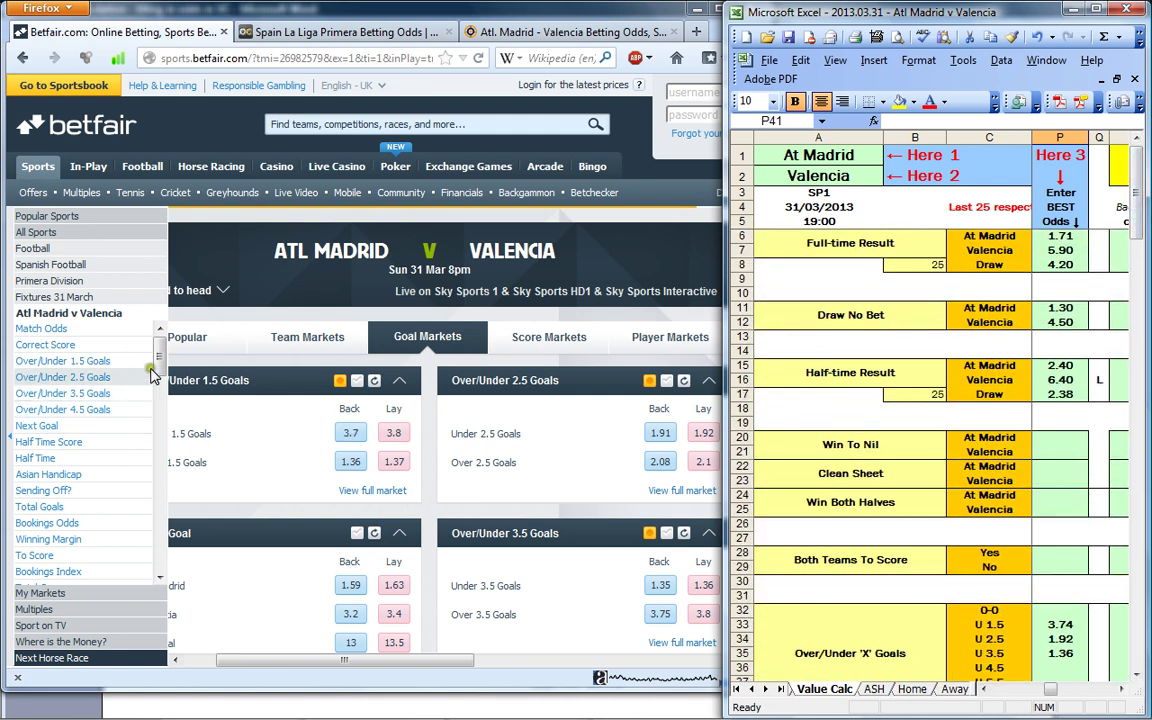
click(63, 476)
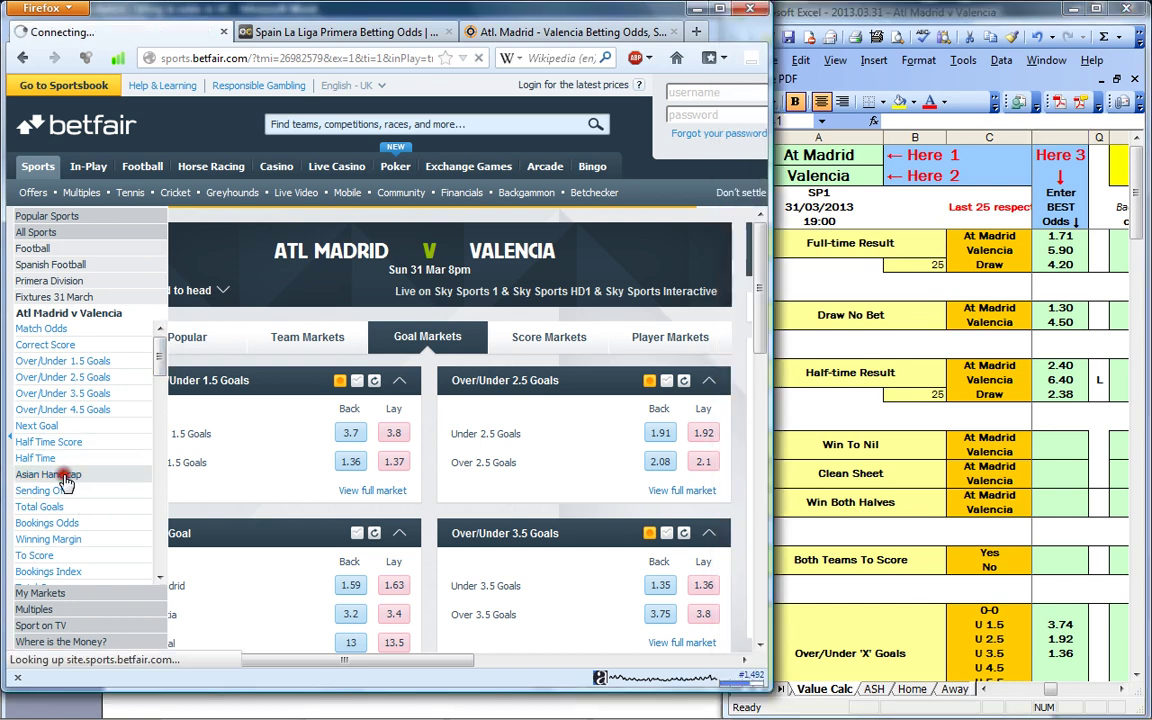
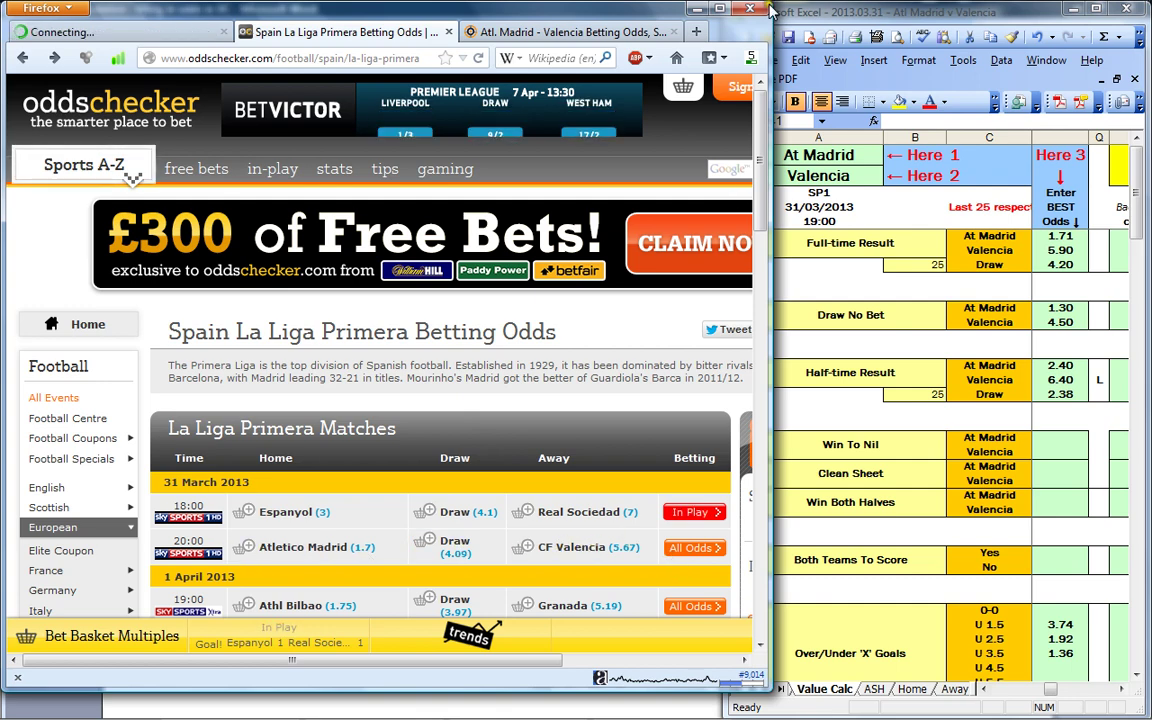
- Switch to Oddschecker and bring up the Asian Handicap odds for Atletico Madrid v CF Valencia beside the spreadsheet
click(720, 8)
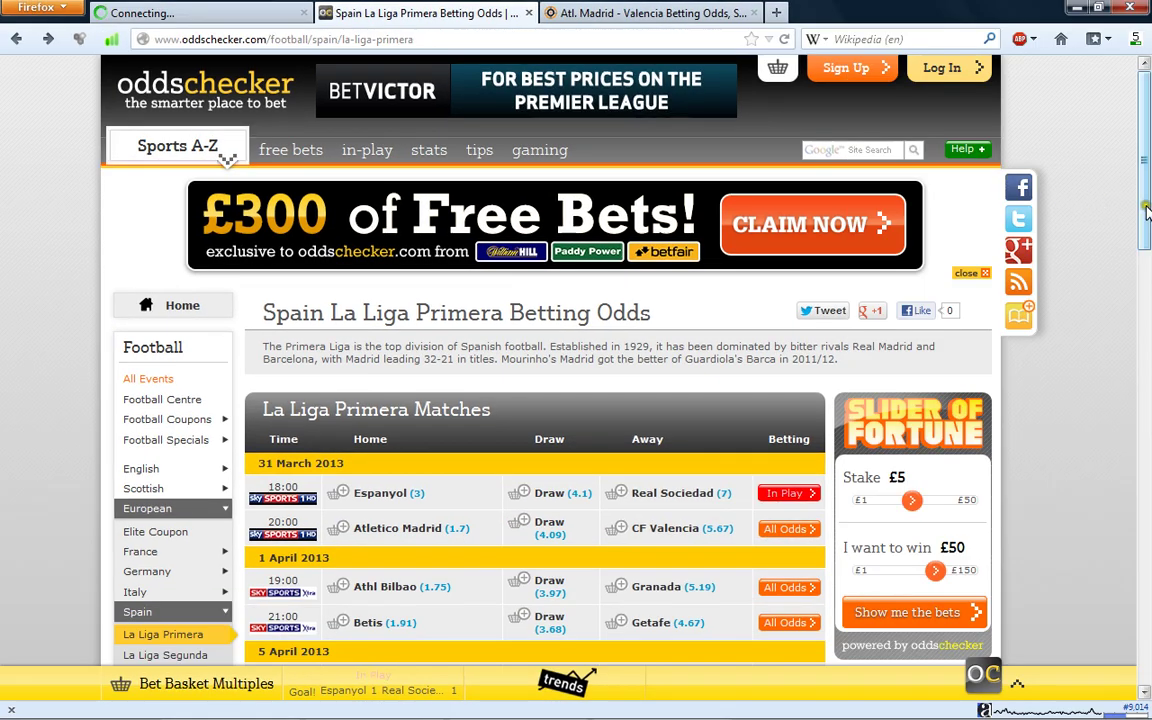
scroll(217, 383, down, 4)
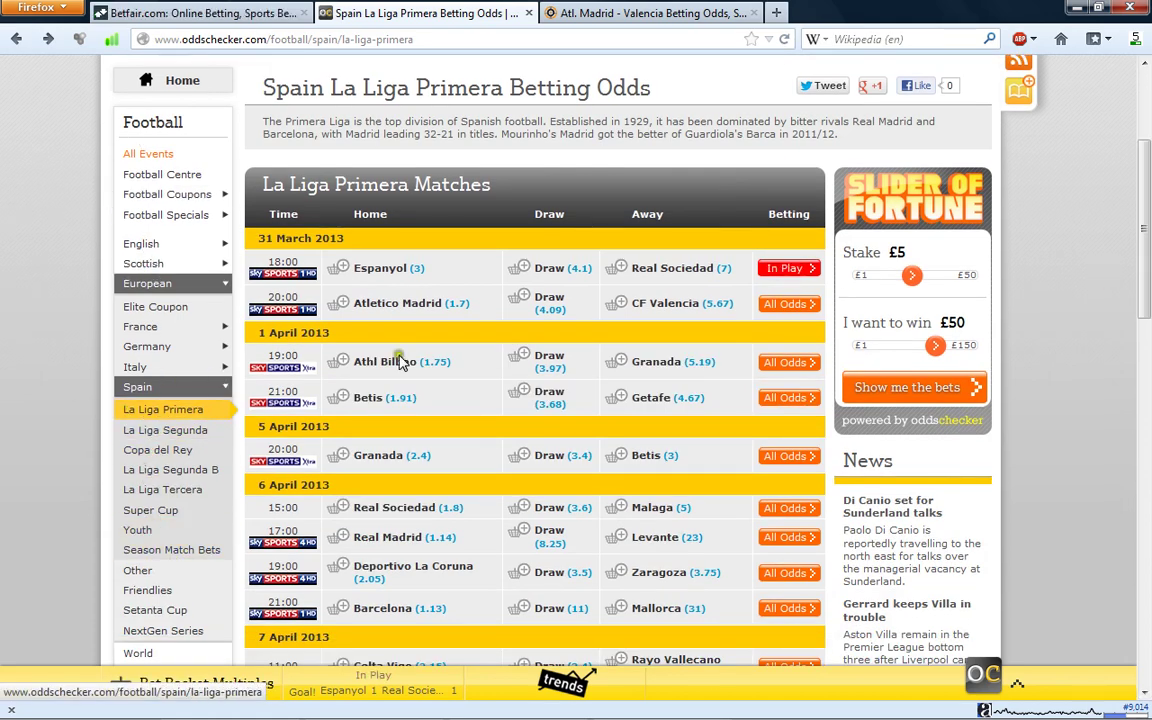
click(788, 308)
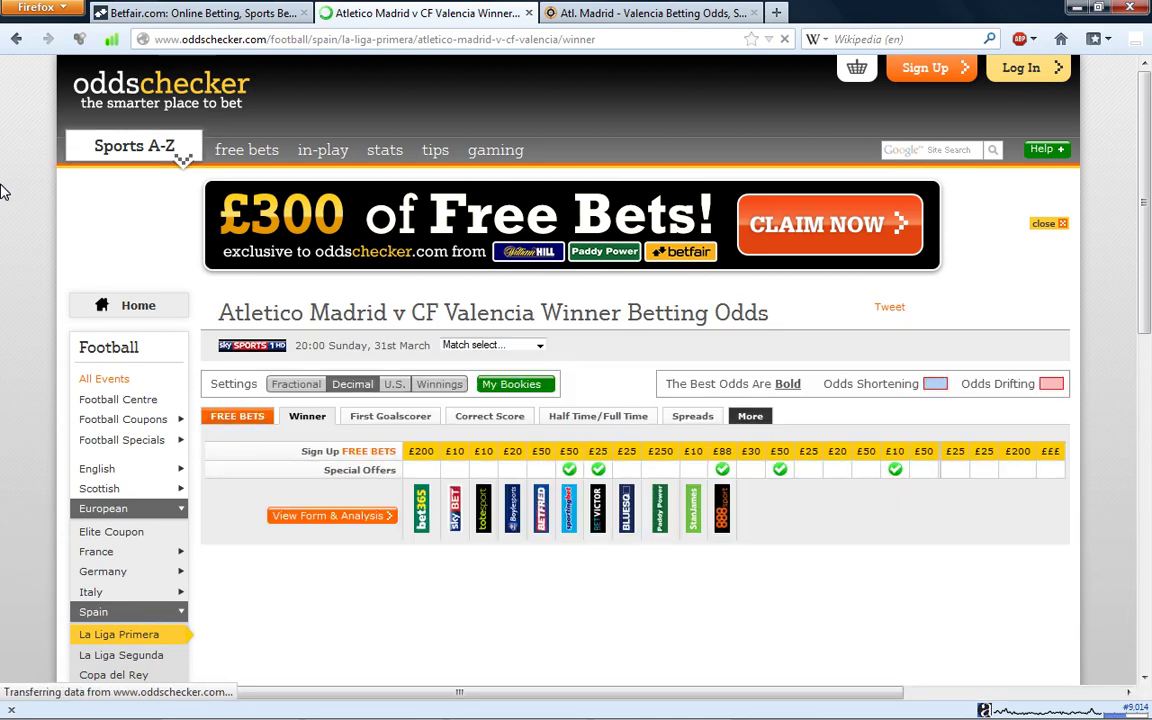
mouse_move(752, 418)
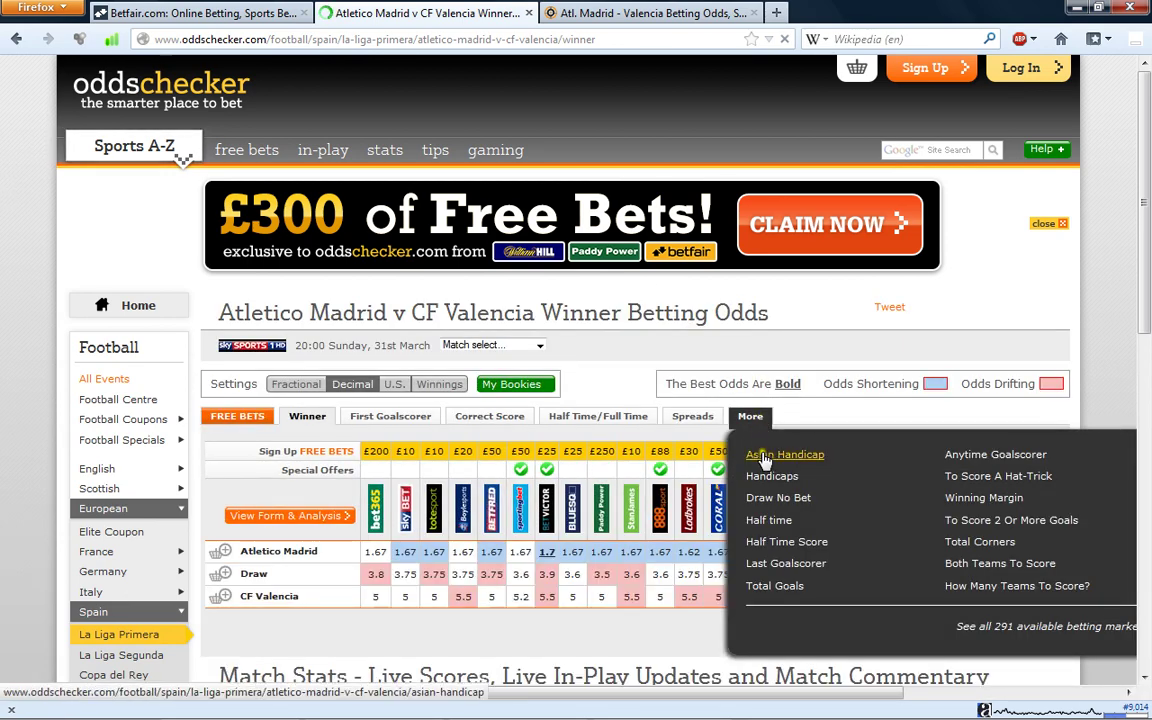
click(768, 452)
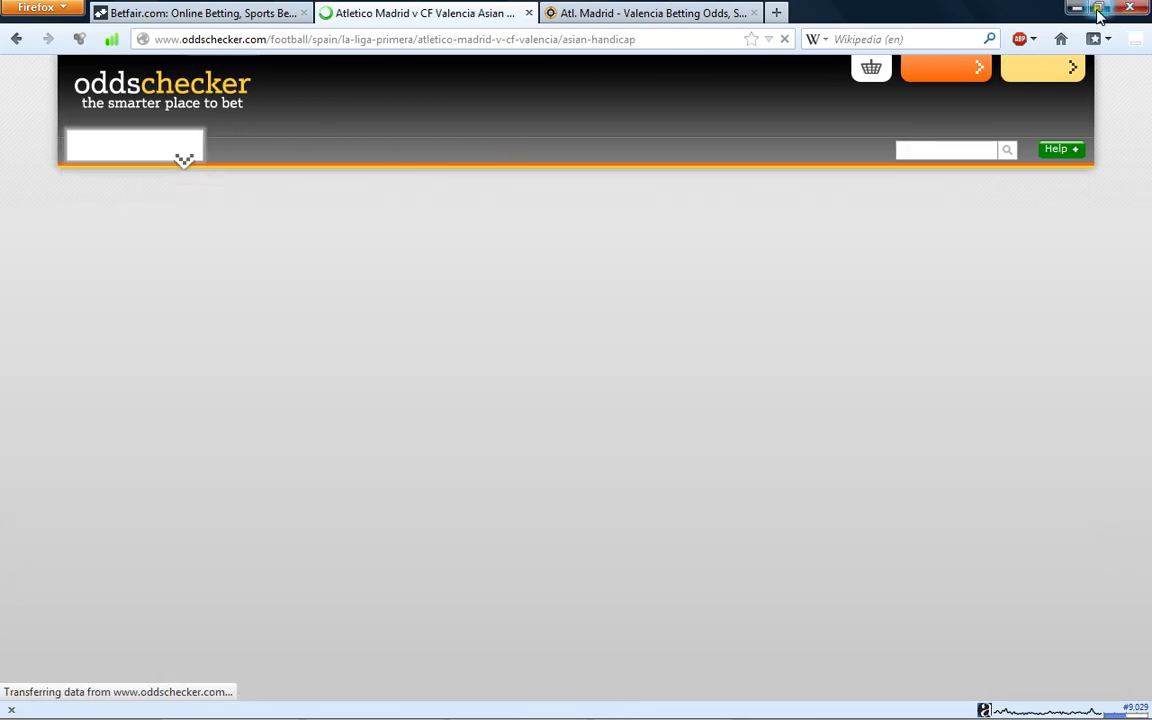
key(super+Down)
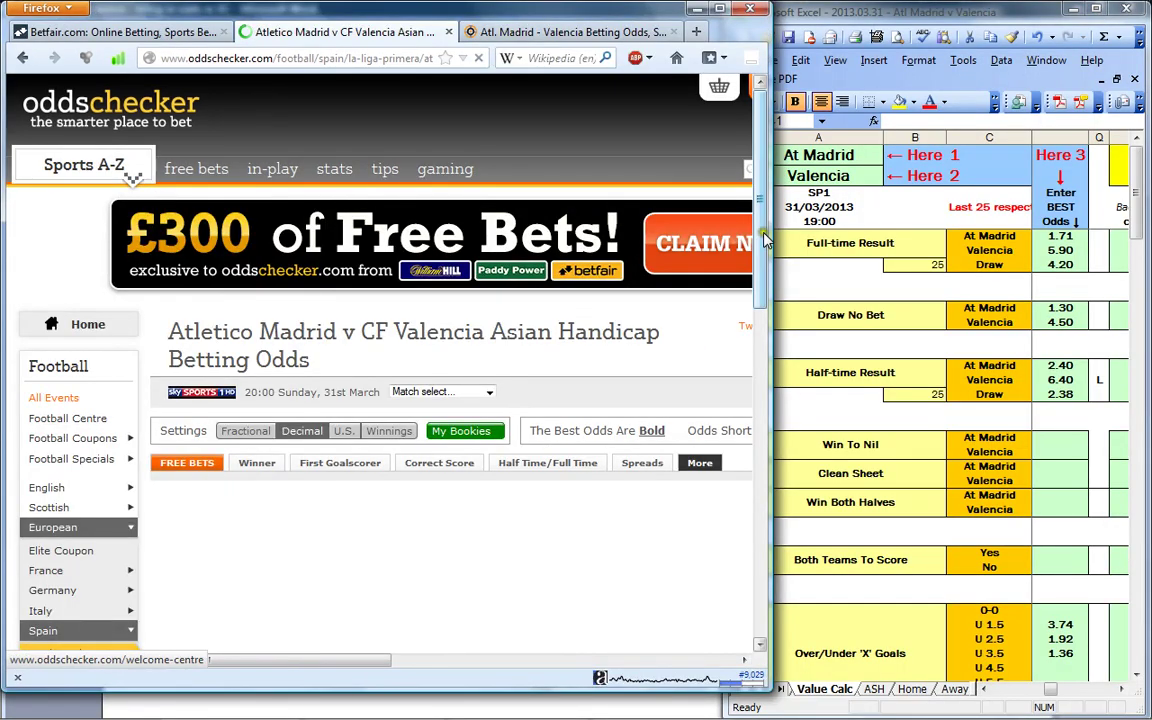
drag(761, 160, 768, 335)
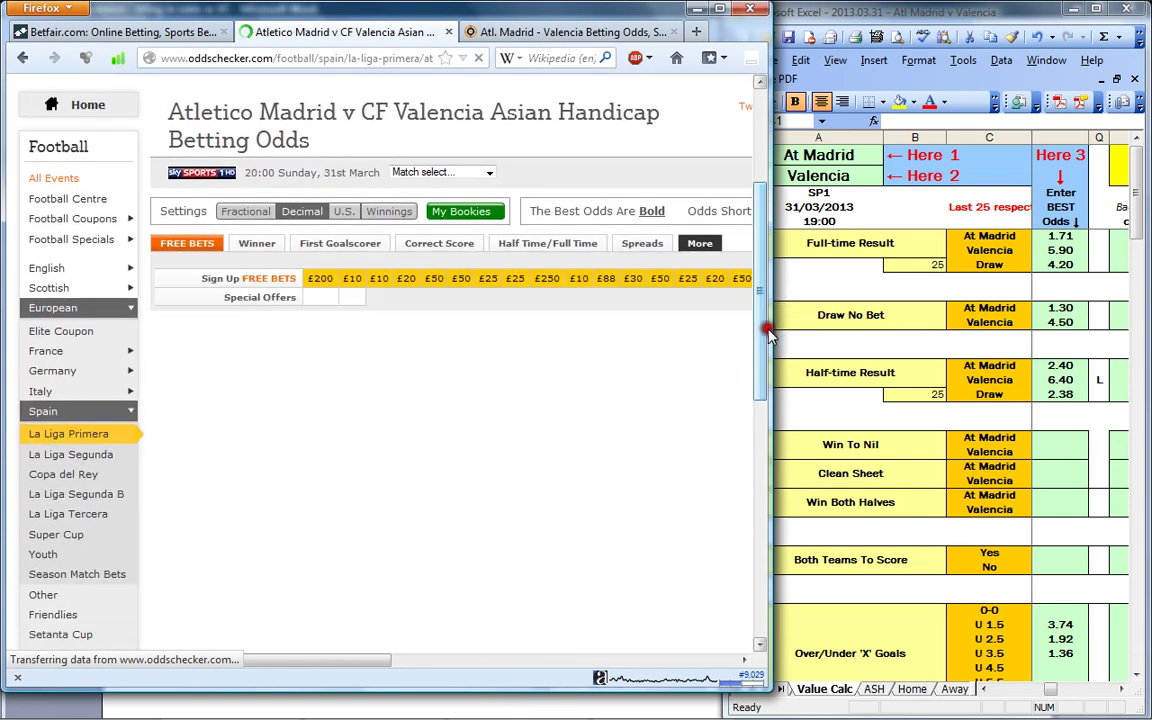
- Open the ASH sheet and bring At Madrid's Enter Best Odds column into view
click(875, 690)
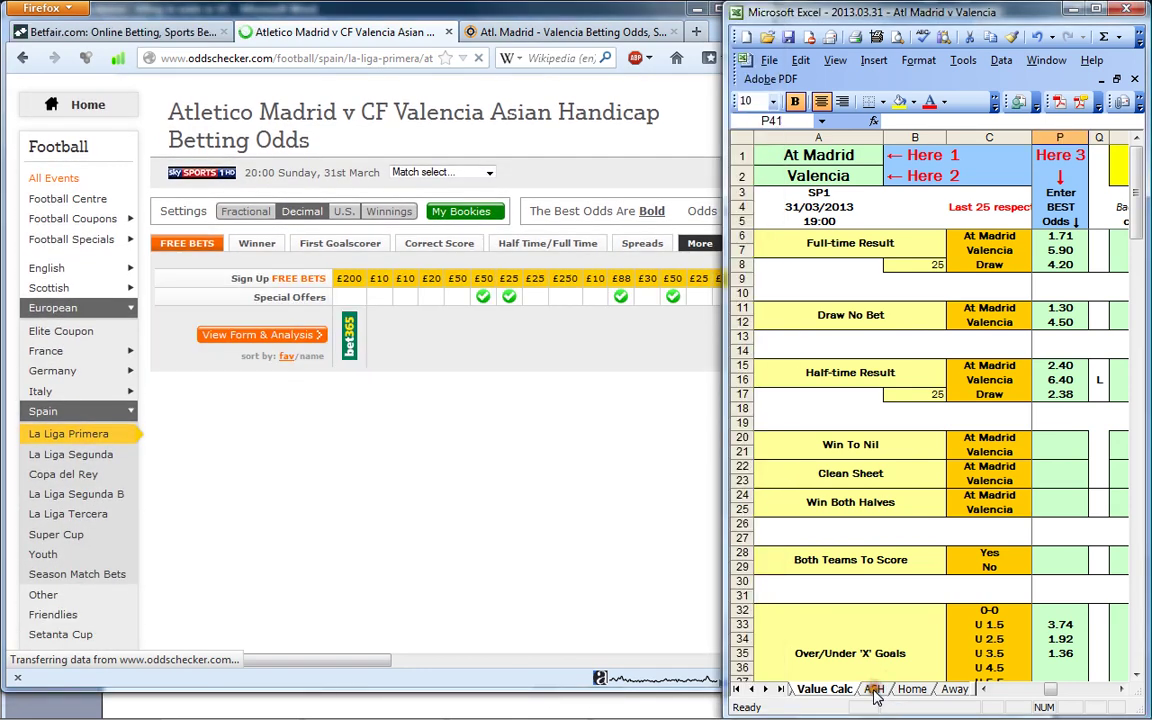
click(875, 690)
click(1122, 689)
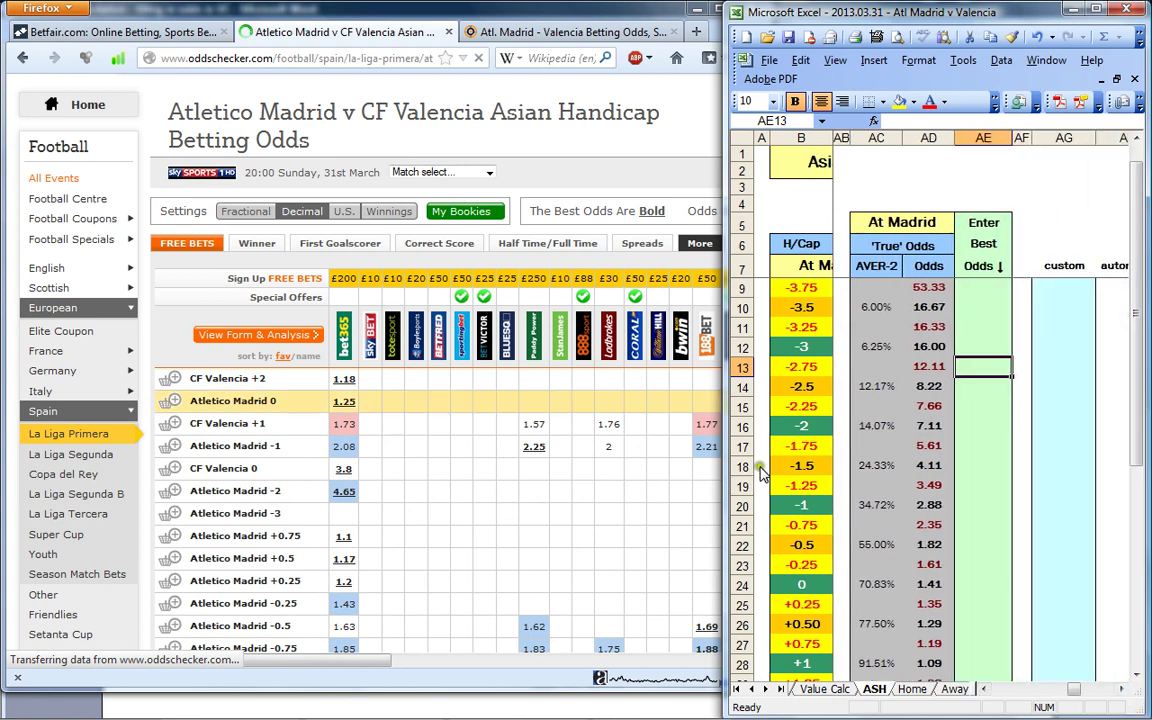
- Sort Oddschecker's Asian Handicap list by name and place the browser window back beside the spreadsheet
click(307, 365)
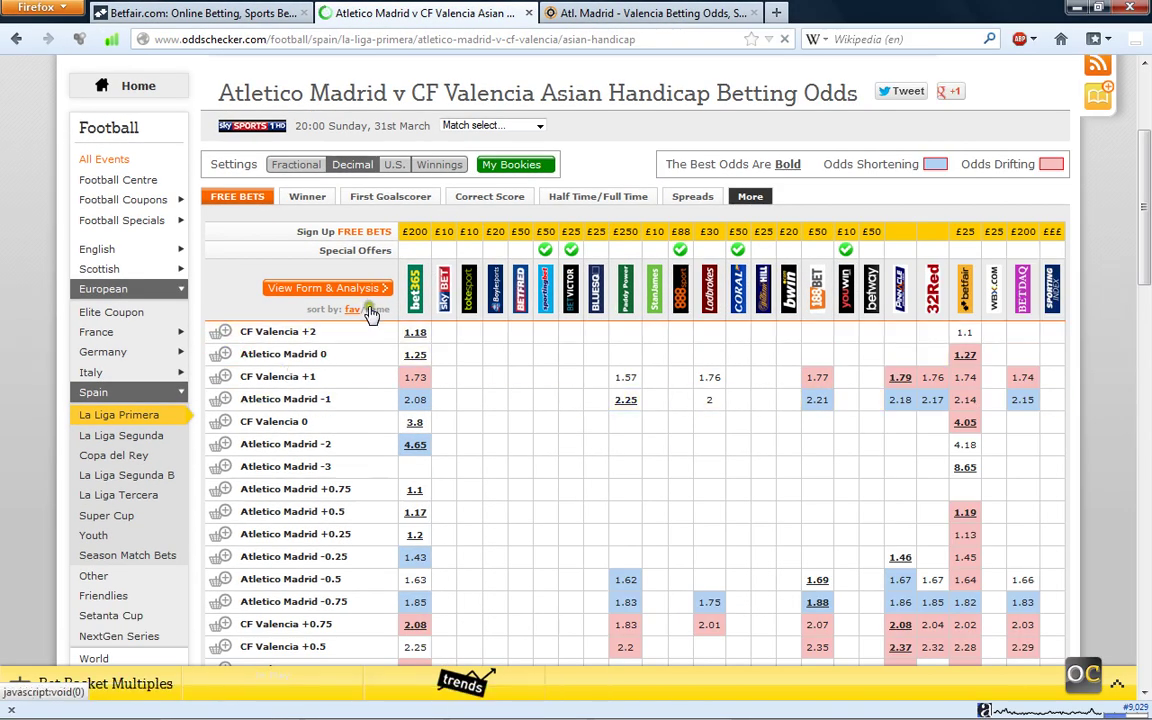
click(368, 311)
key(super+Down)
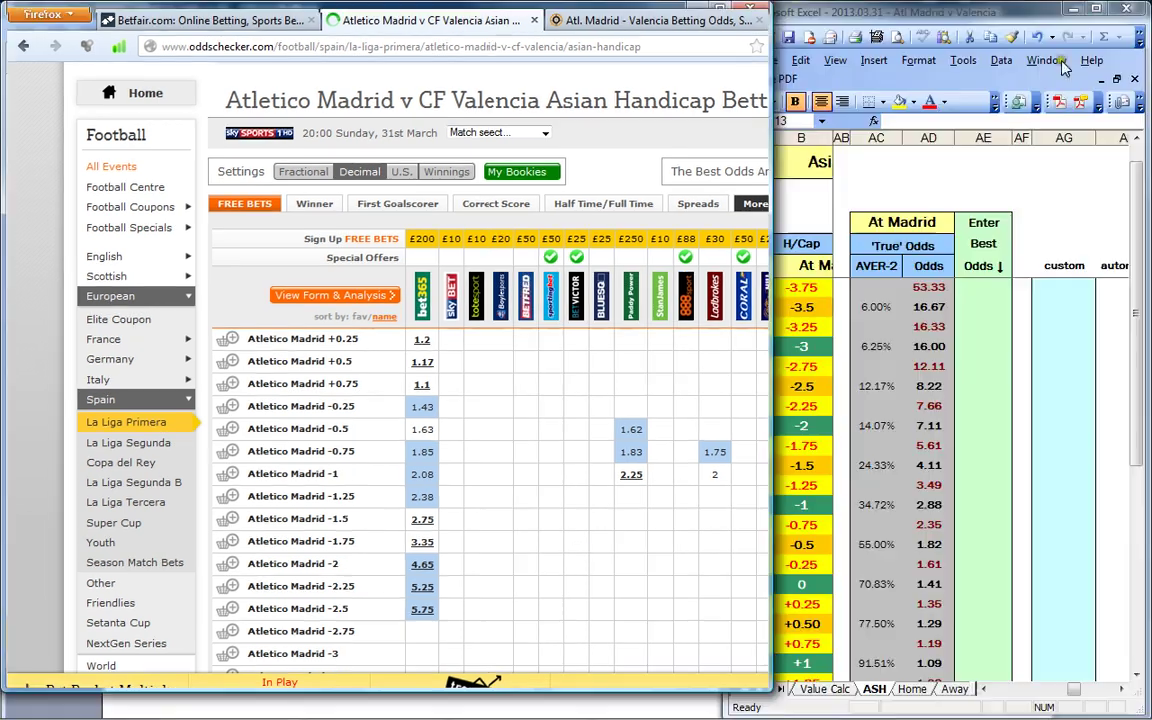
drag(348, 693, 350, 716)
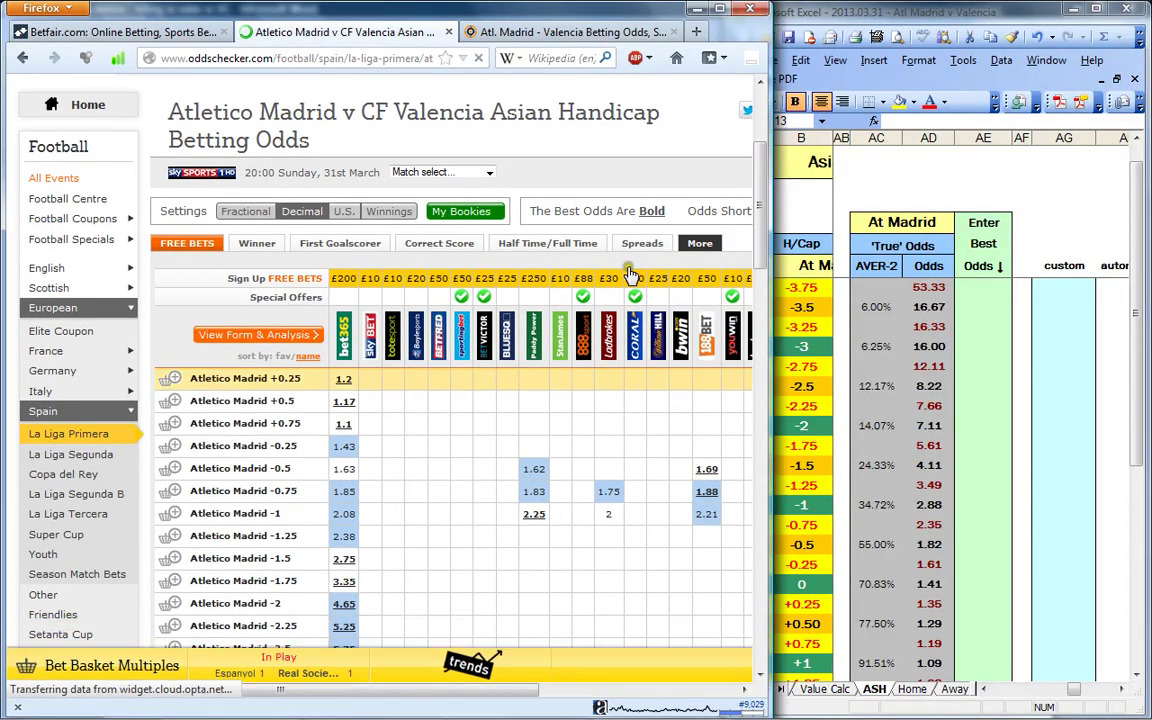
mouse_move(770, 250)
mouse_down()
mouse_move(768, 310)
mouse_move(757, 243)
mouse_move(789, 244)
mouse_up()
- Enter At Madrid's Asian Handicap best odds on the ASH sheet: 1.2 for +0.25, 1.17 for +0.50 and 1.1 for +0.75
click(972, 172)
click(866, 221)
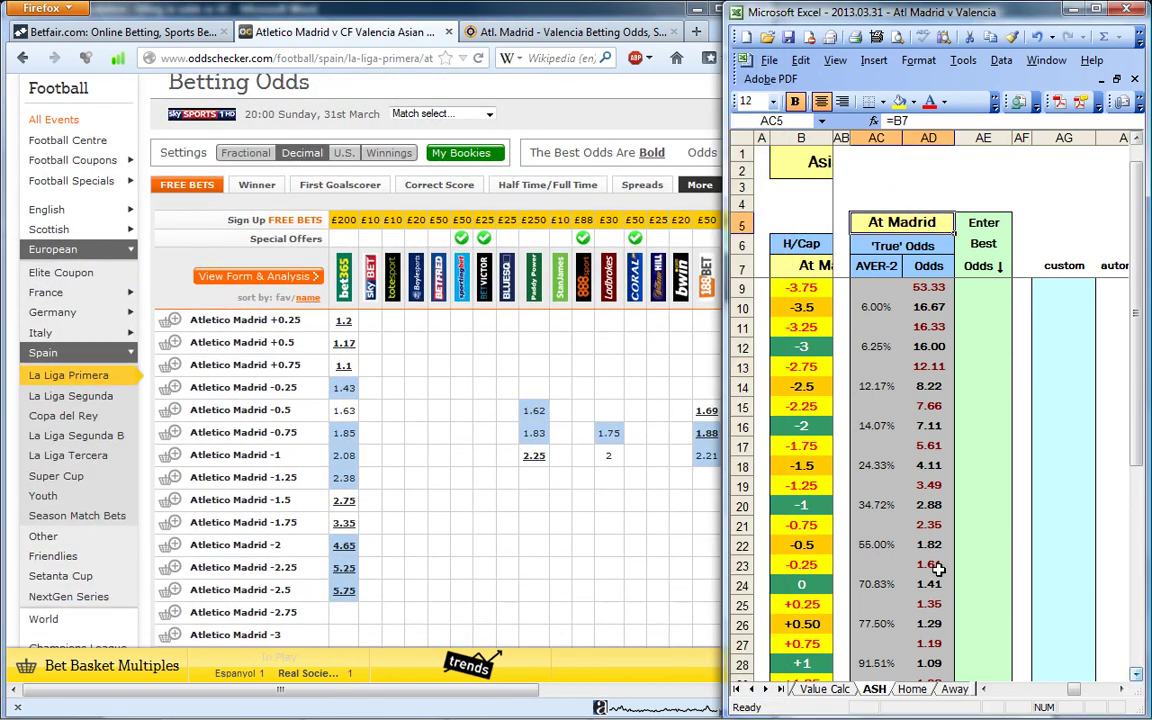
click(983, 405)
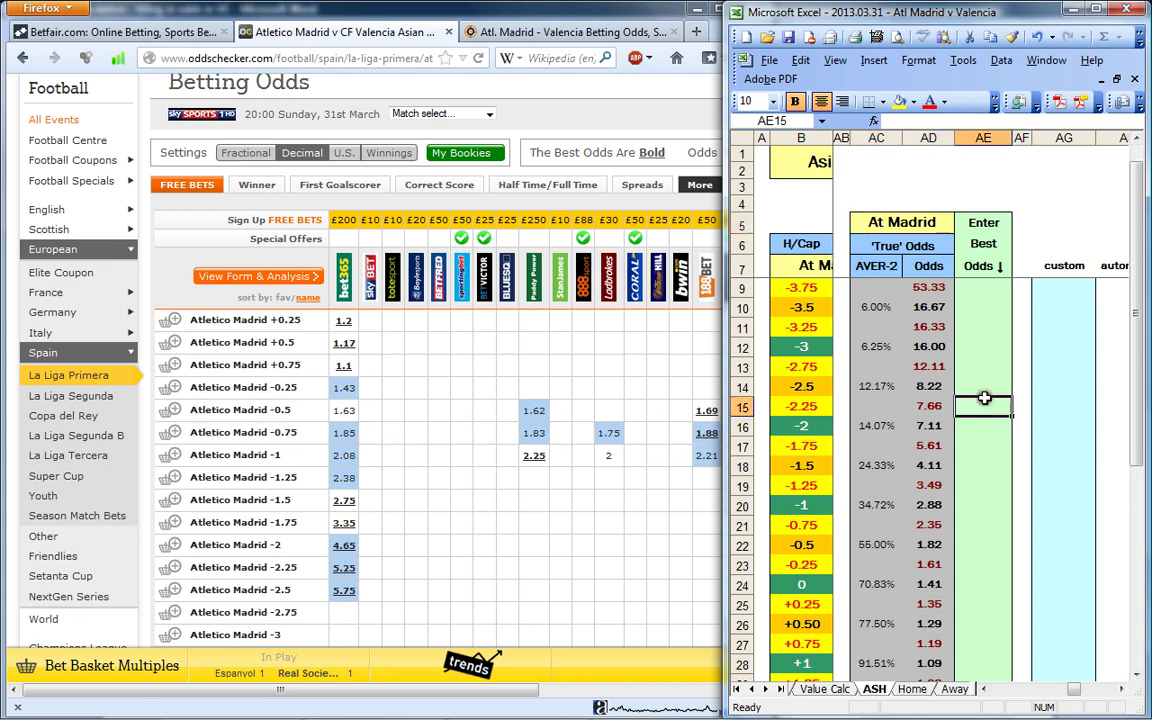
click(991, 604)
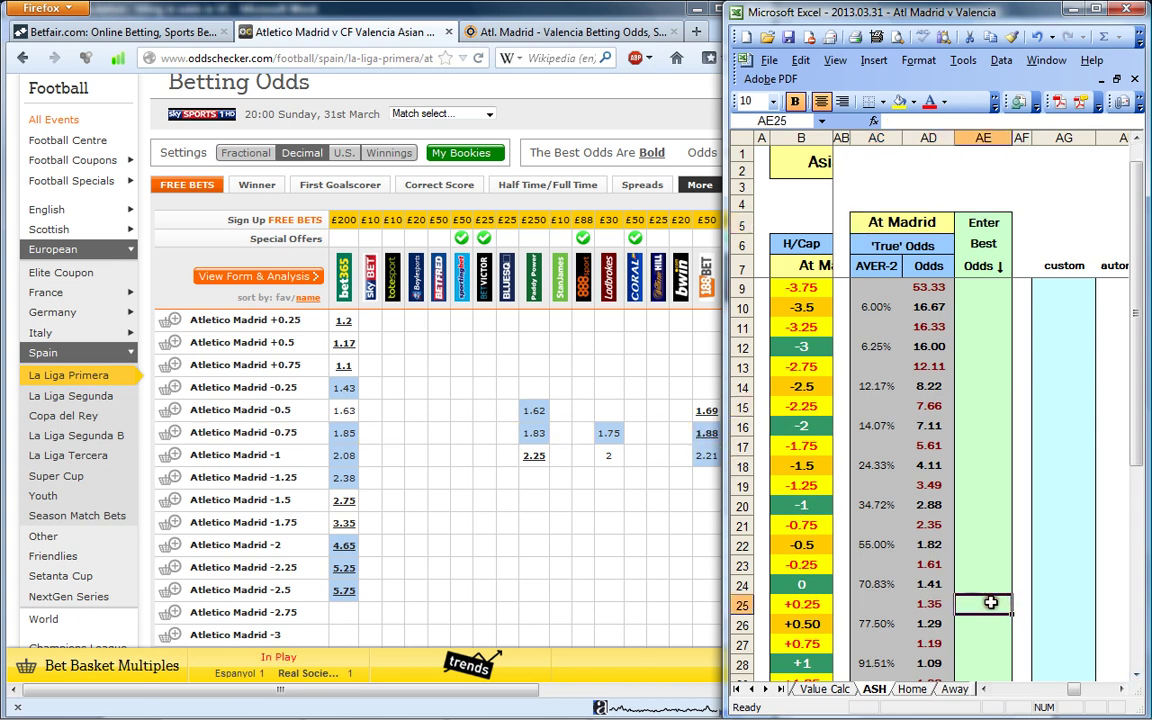
text(1.2)
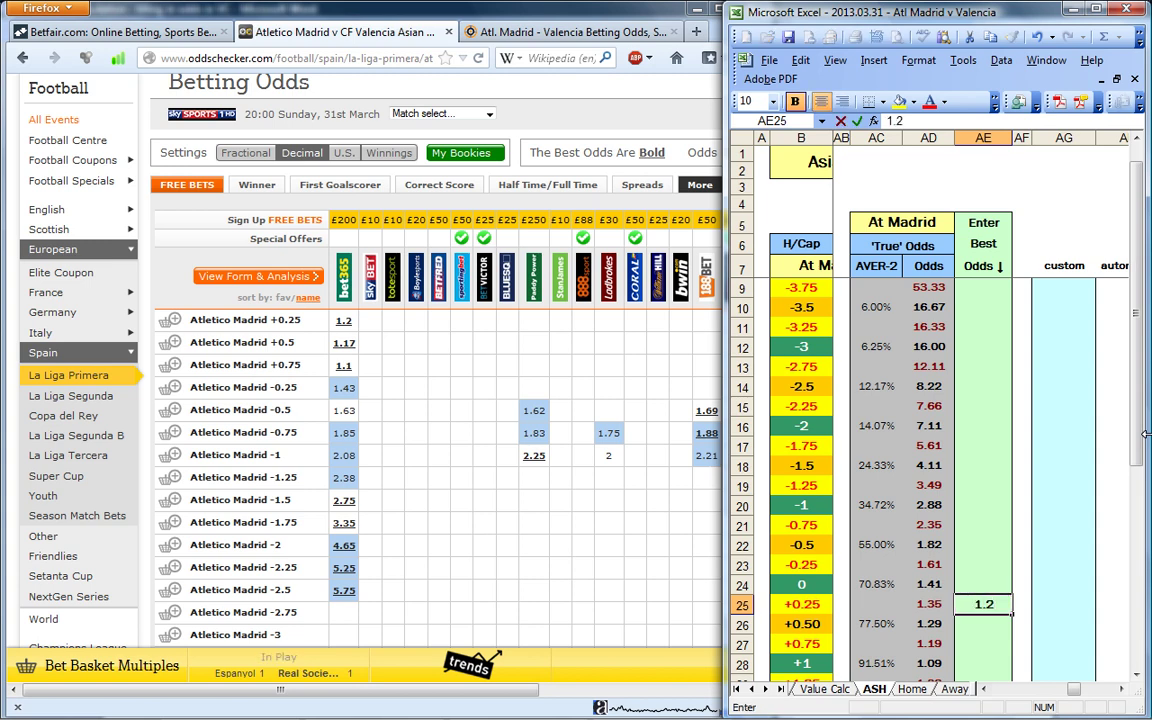
key(Return)
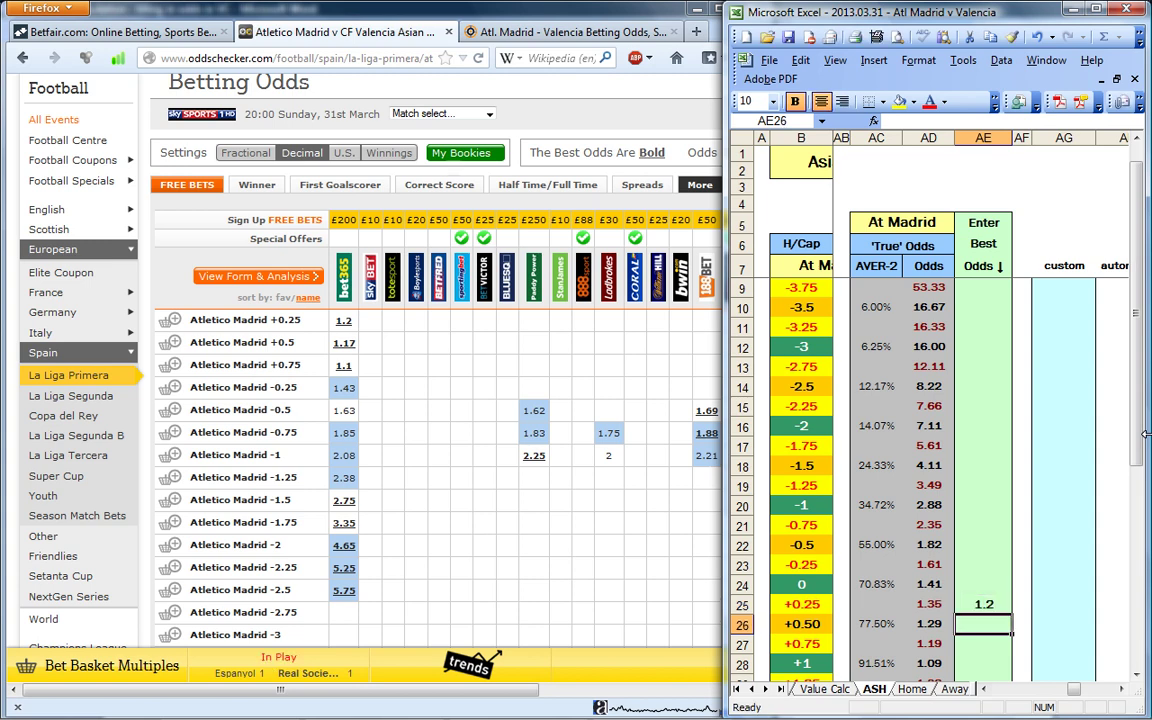
text(1.17)
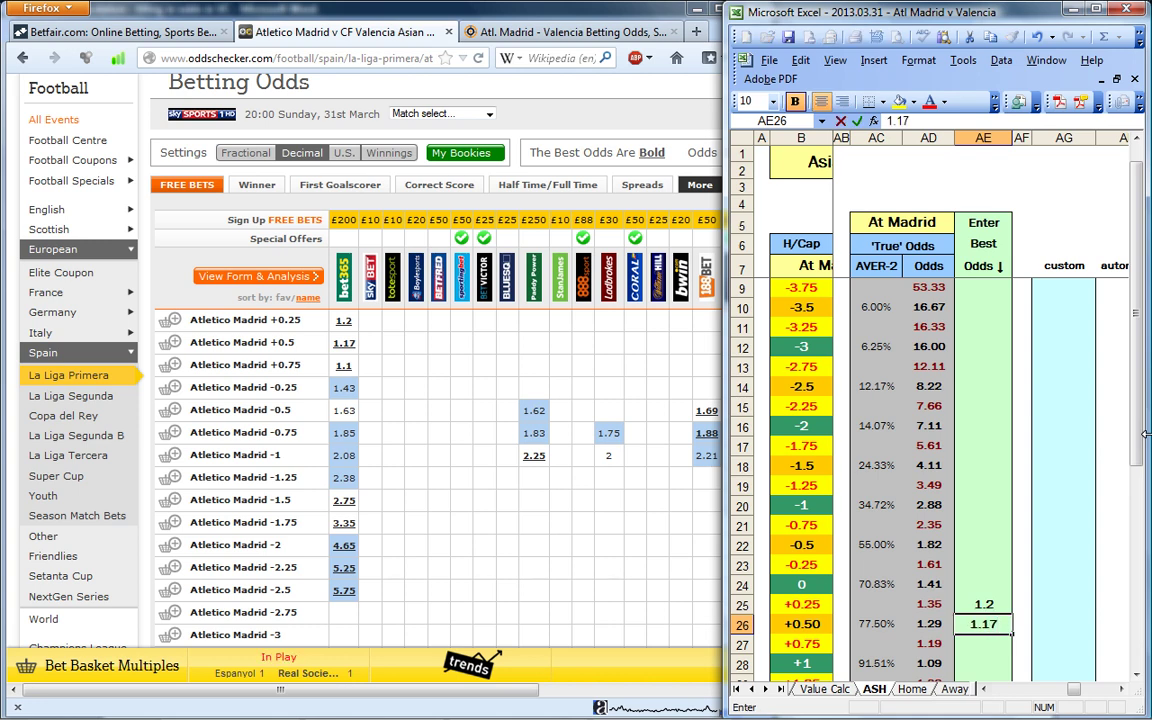
key(Return)
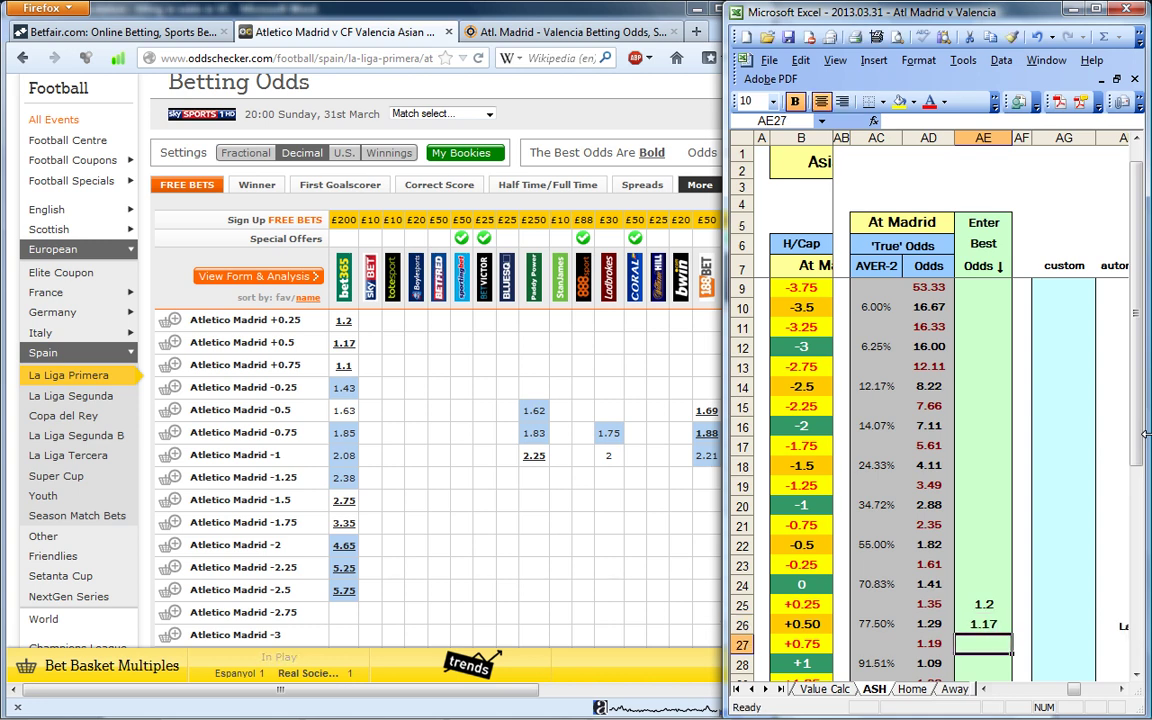
text(1)
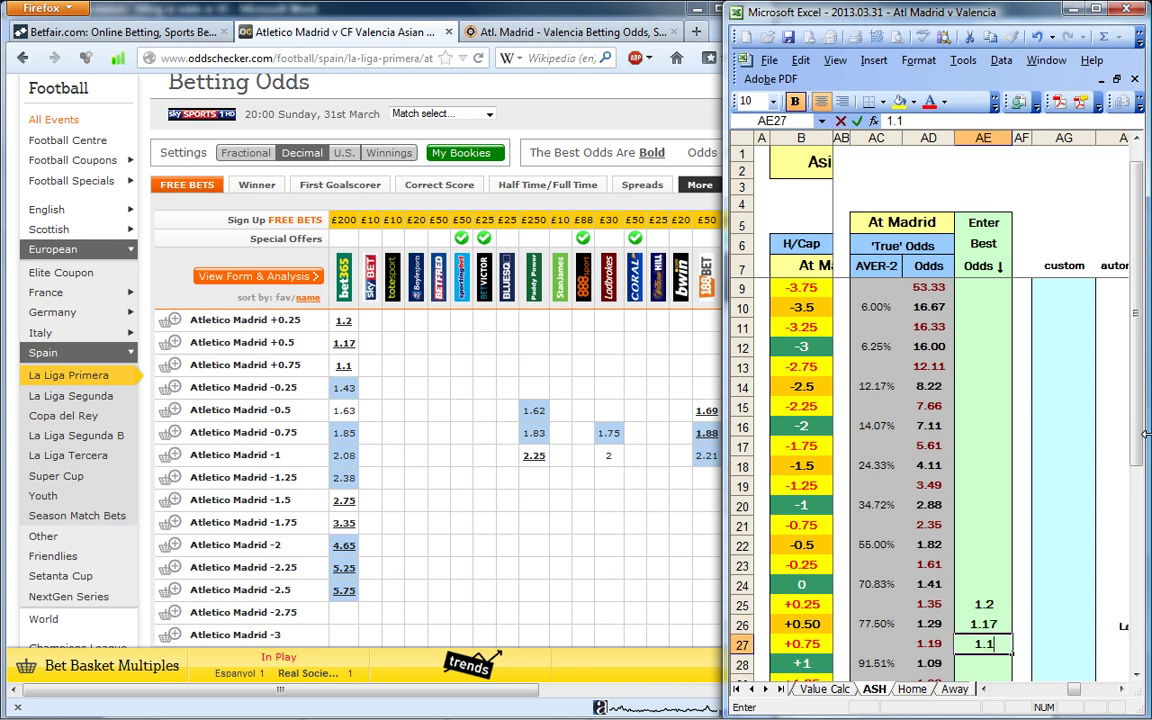
text(.1)
- Enter 1.43 as At Madrid's best odds for the -0.25 handicap, and replace it with Oddschecker's higher price of 1.46
key(Up)
key(Up)
key(Up)
key(Up)
key(Up)
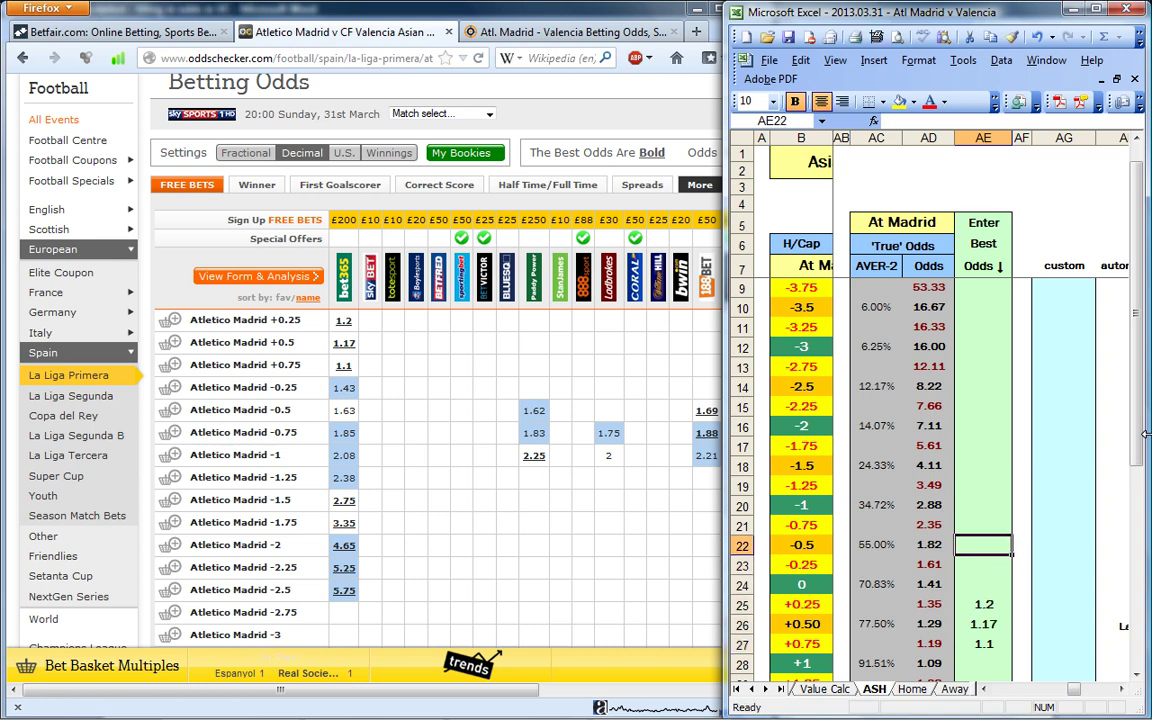
key(Down)
text(1)
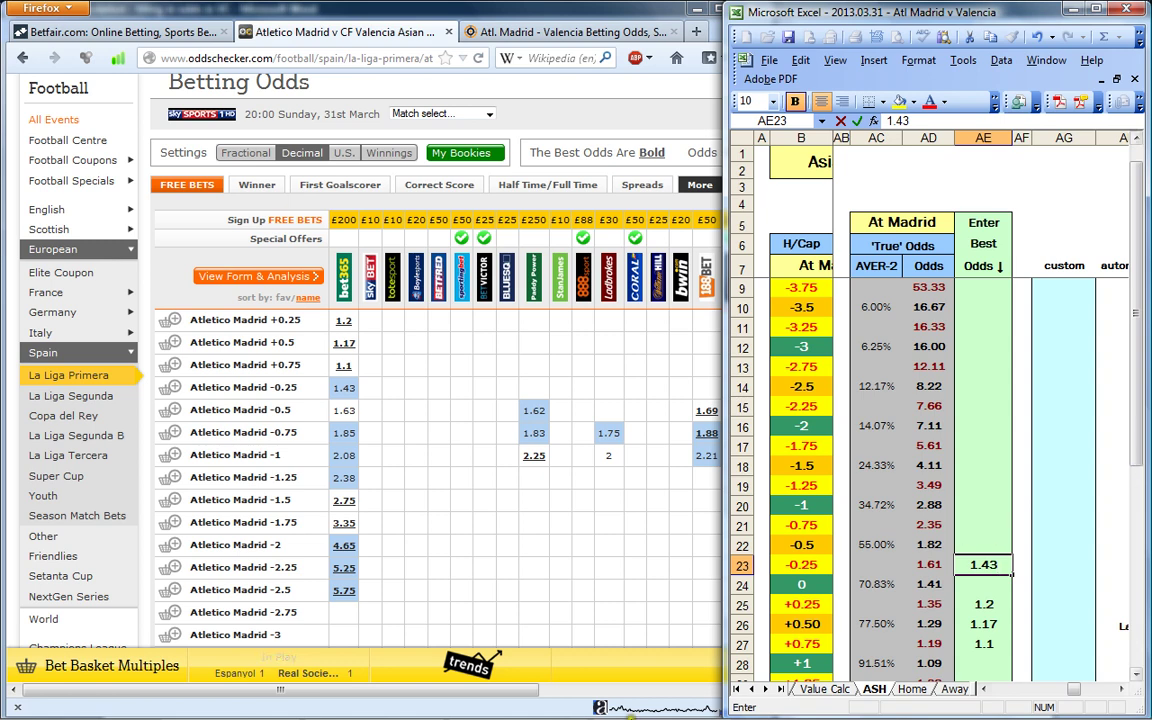
drag(483, 688, 540, 685)
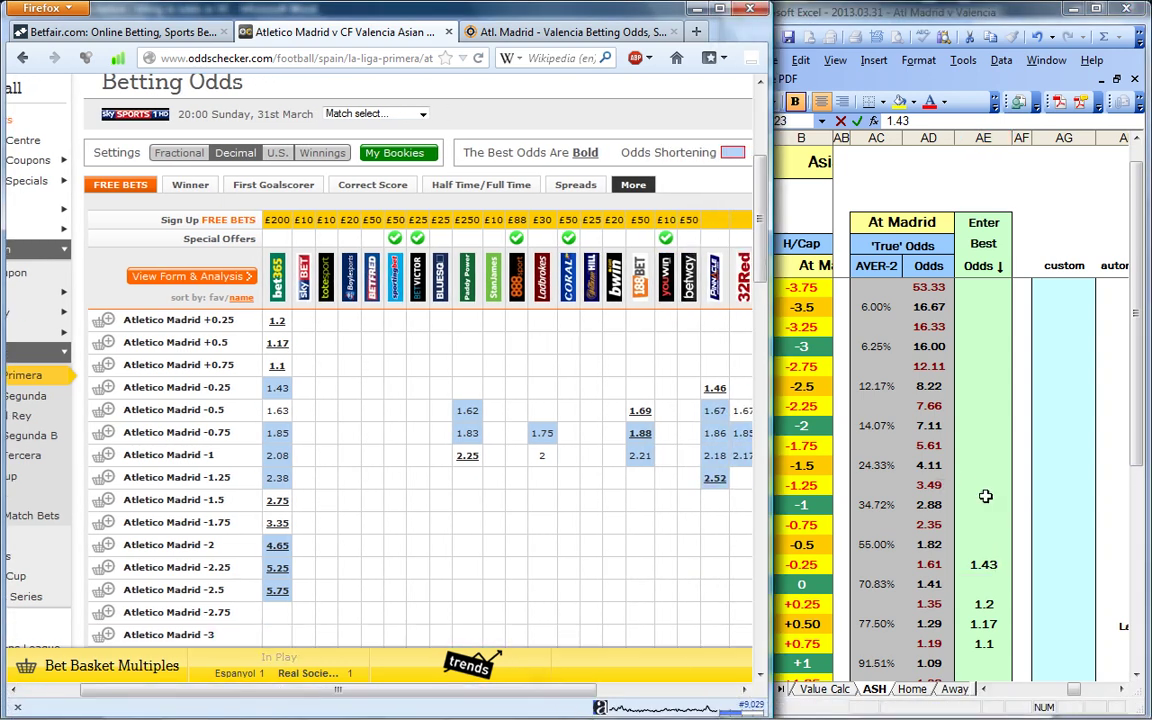
click(997, 560)
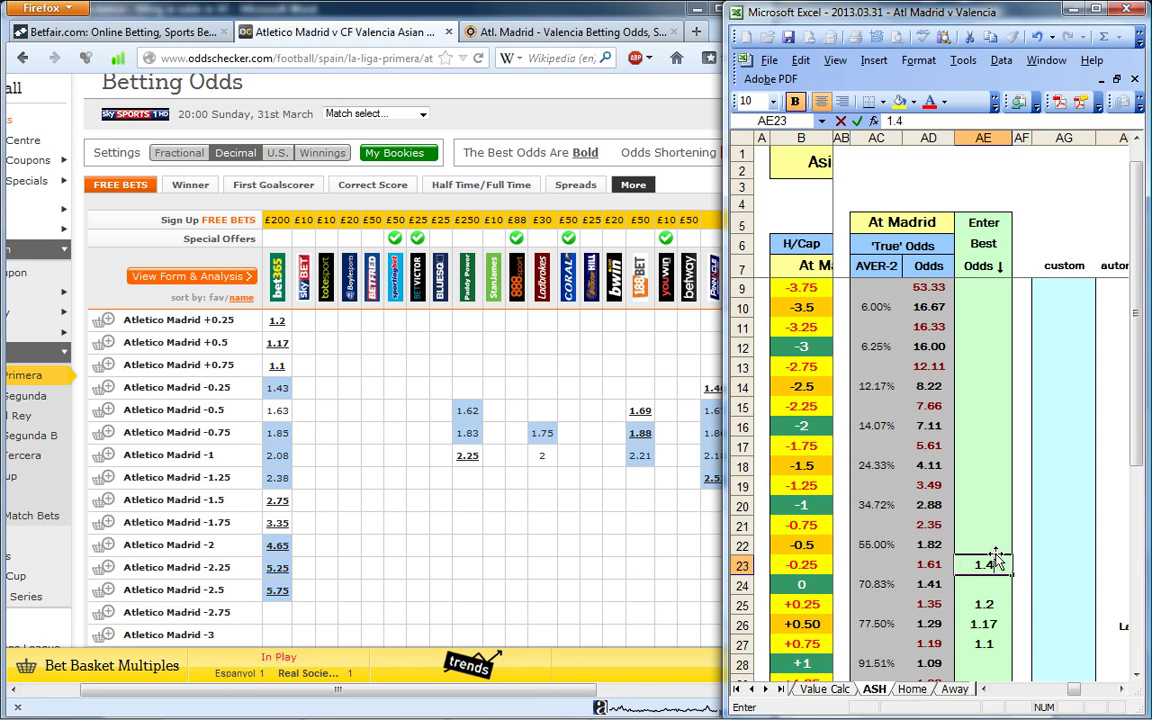
- Enter At Madrid's best odds of 1.69 for the -0.5 handicap and 1.88 for the -0.75 handicap
click(995, 551)
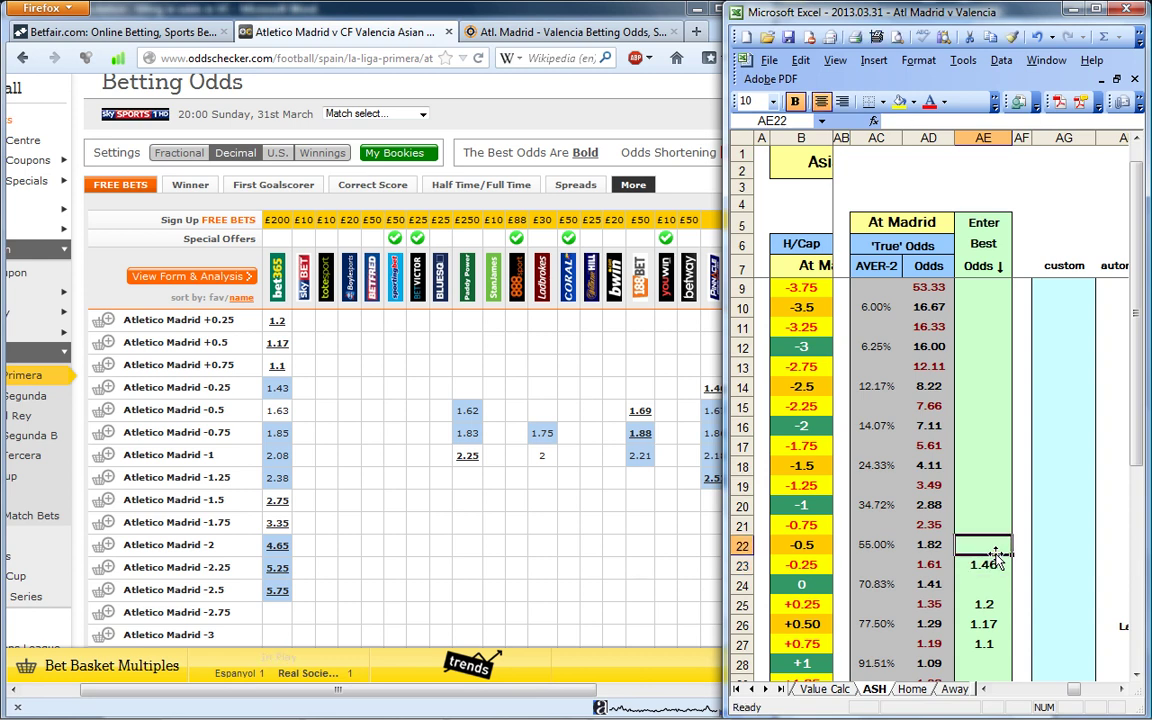
text(1.69)
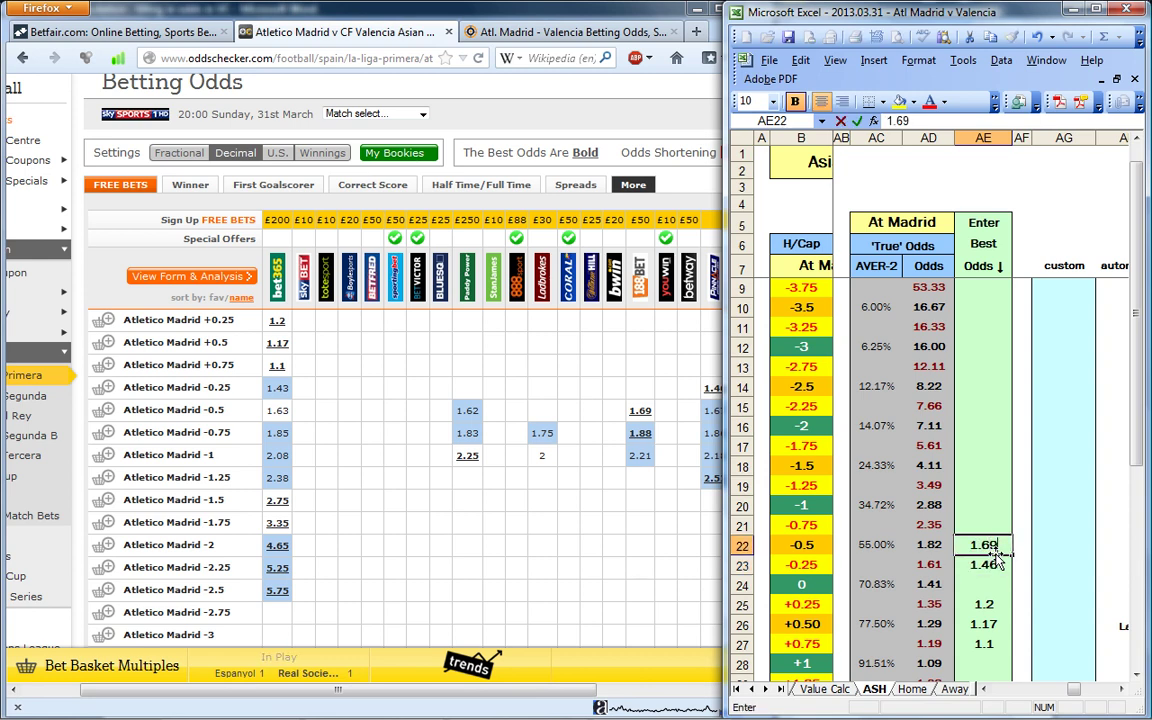
key(Up)
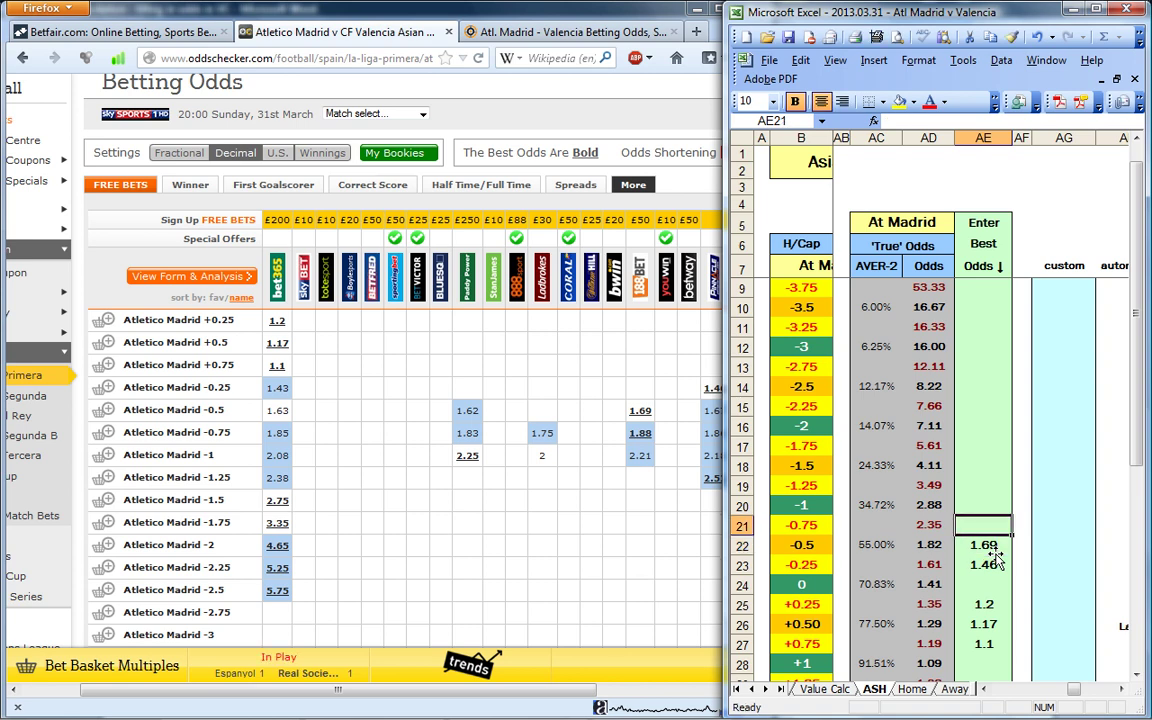
text(1.)
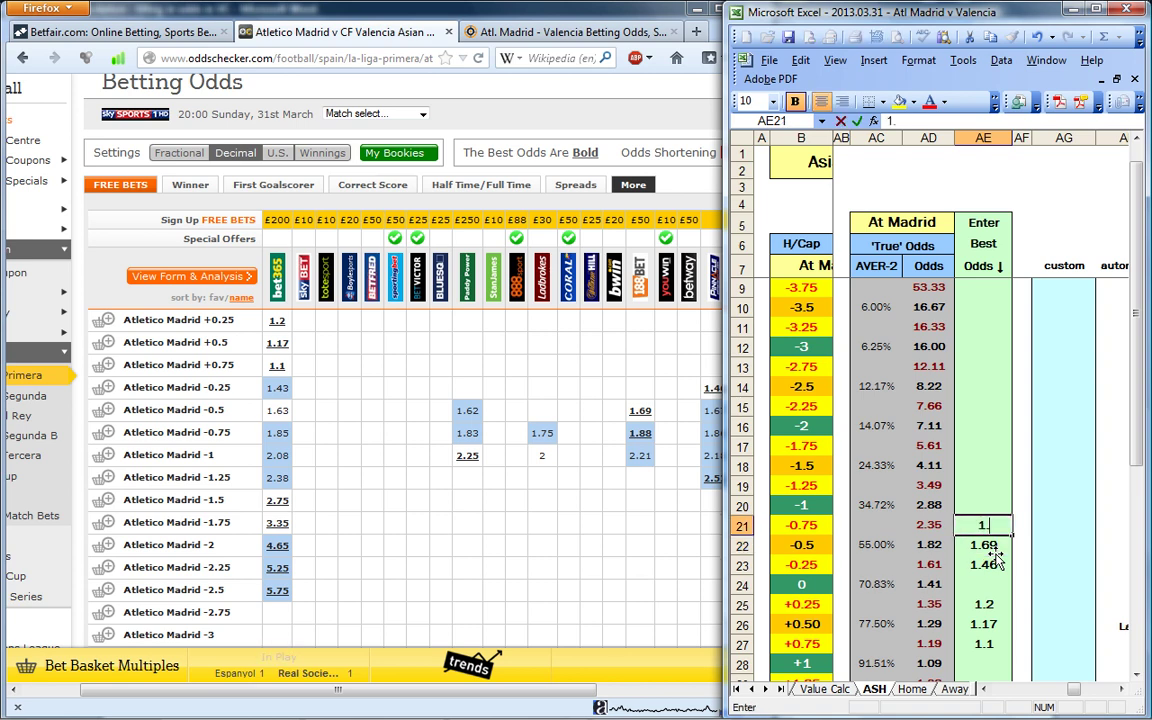
text(88)
key(Return)
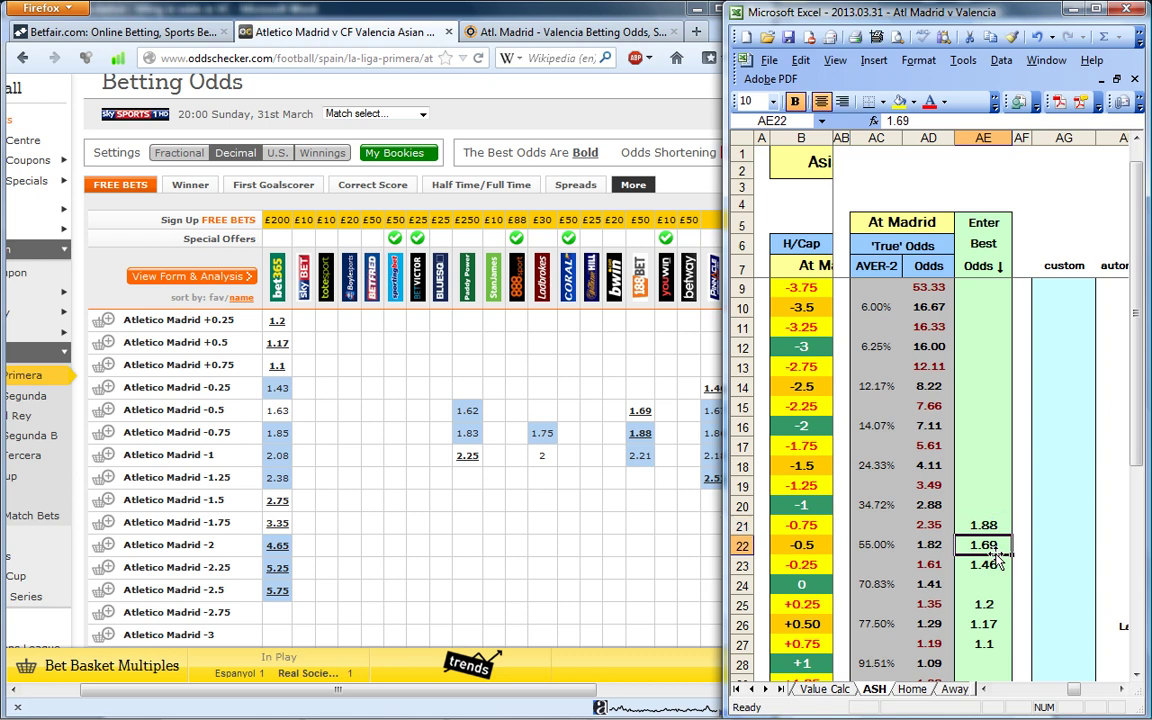
- Return to the Value Calc sheet at full size and compare the 'True' Odds with the BEST odds of the Full-time Result
click(822, 689)
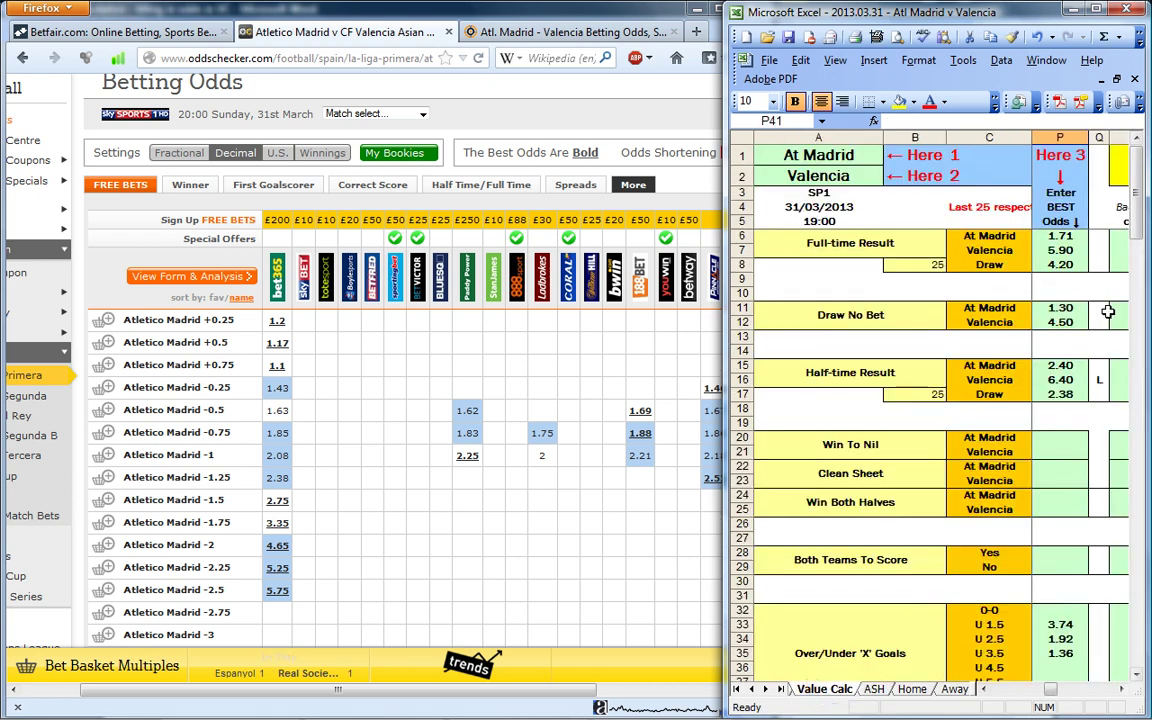
click(1096, 9)
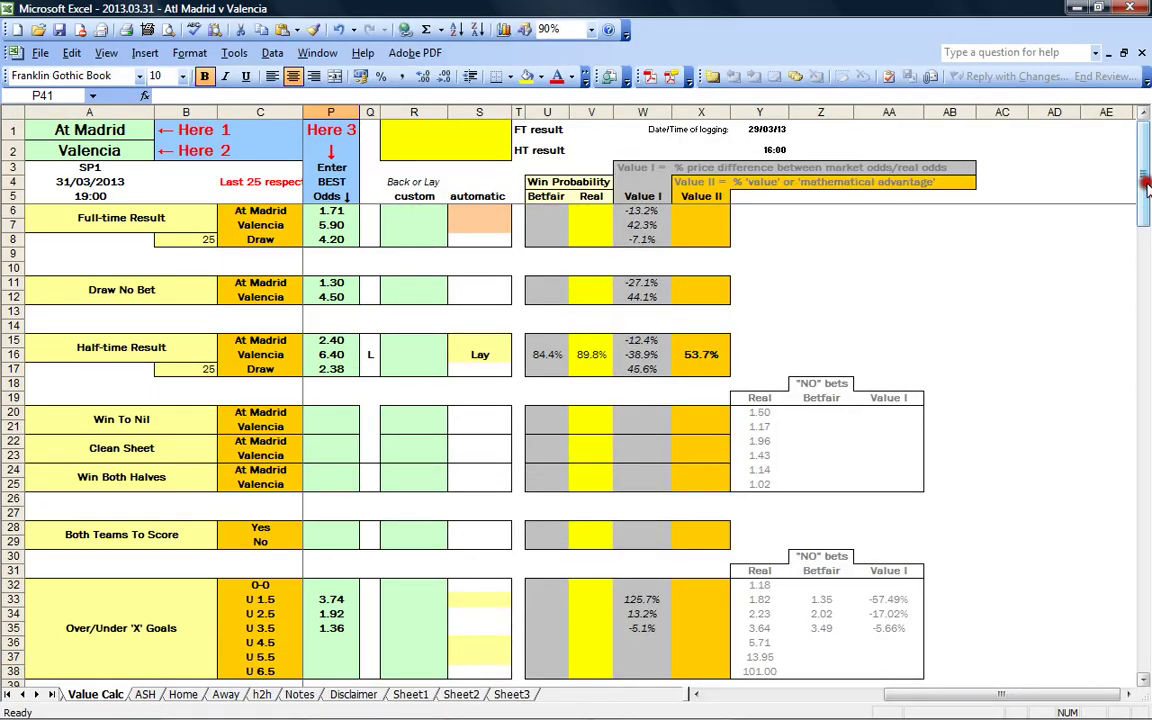
click(696, 694)
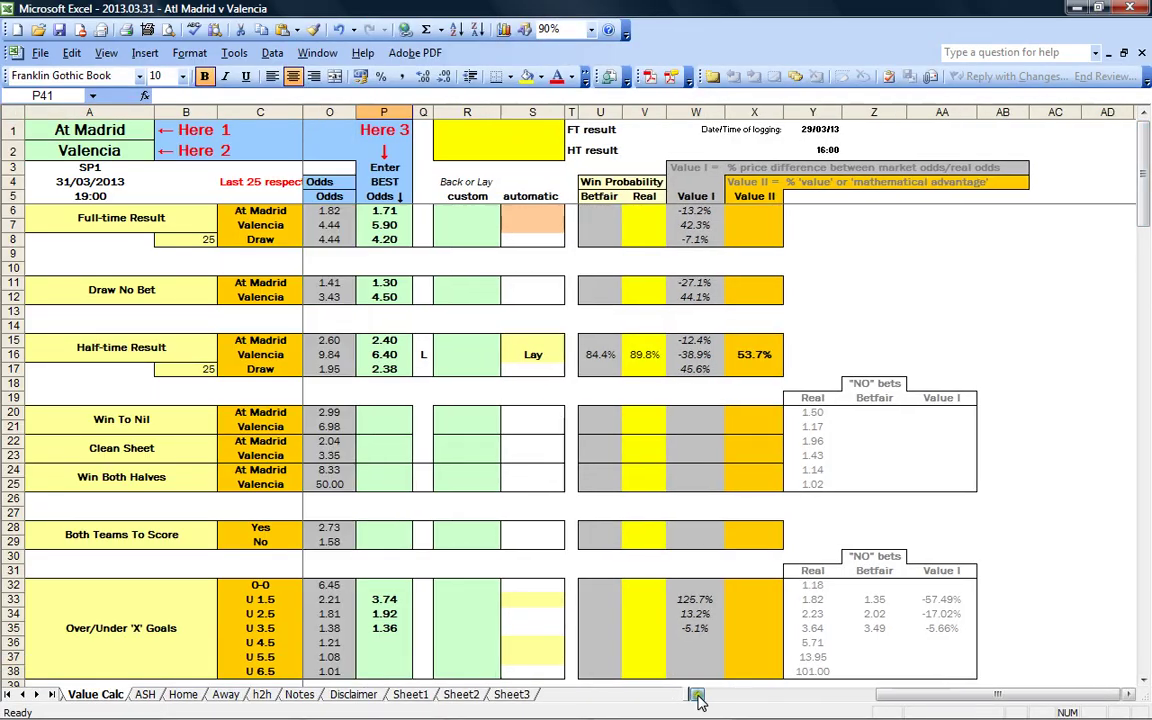
click(696, 694)
click(445, 212)
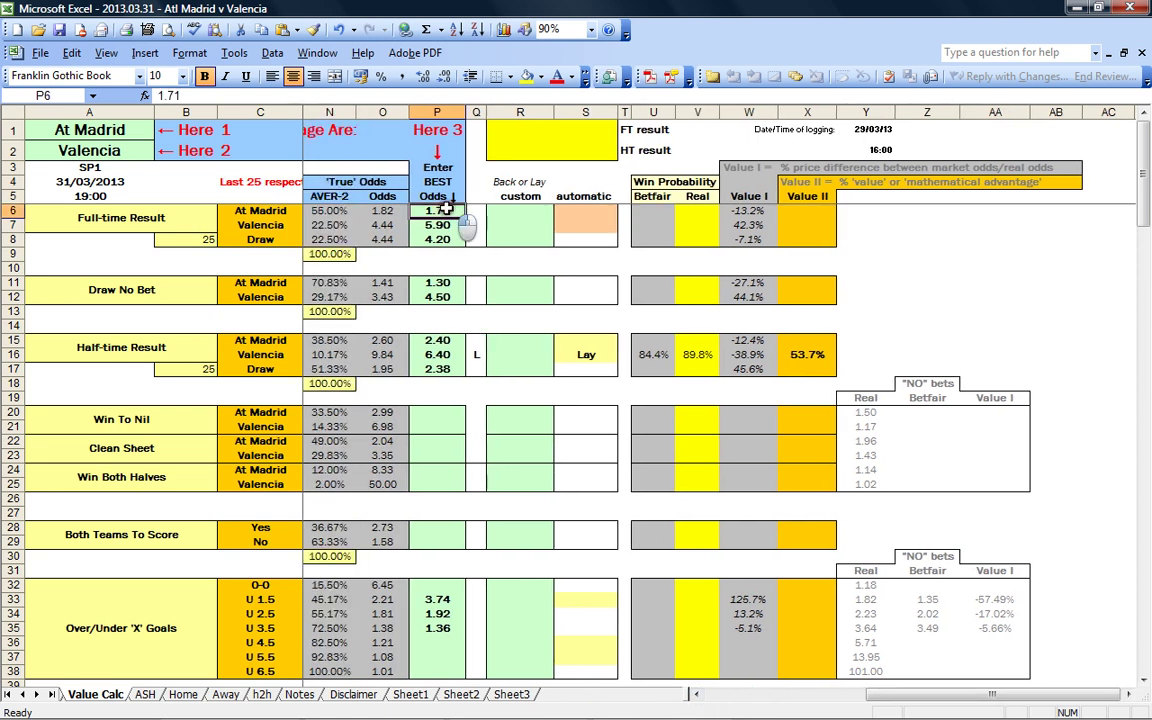
click(437, 225)
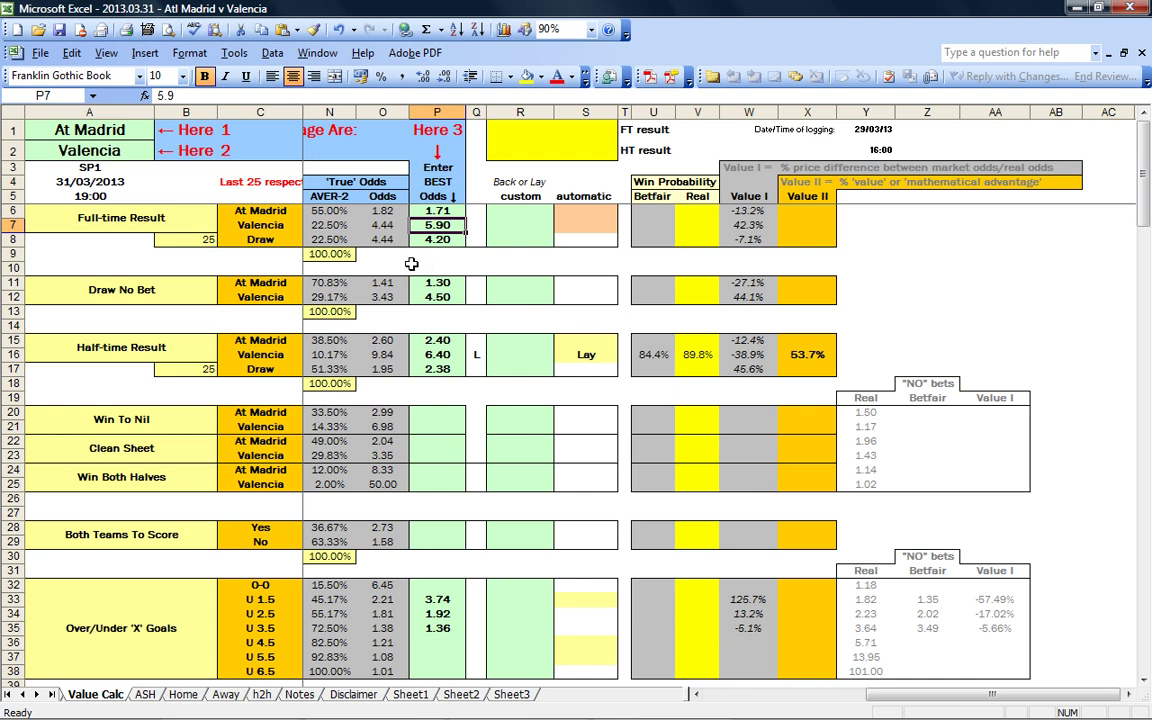
- Switch to the Word document "True Odds Calculation - filling in odds in VC"
click(487, 709)
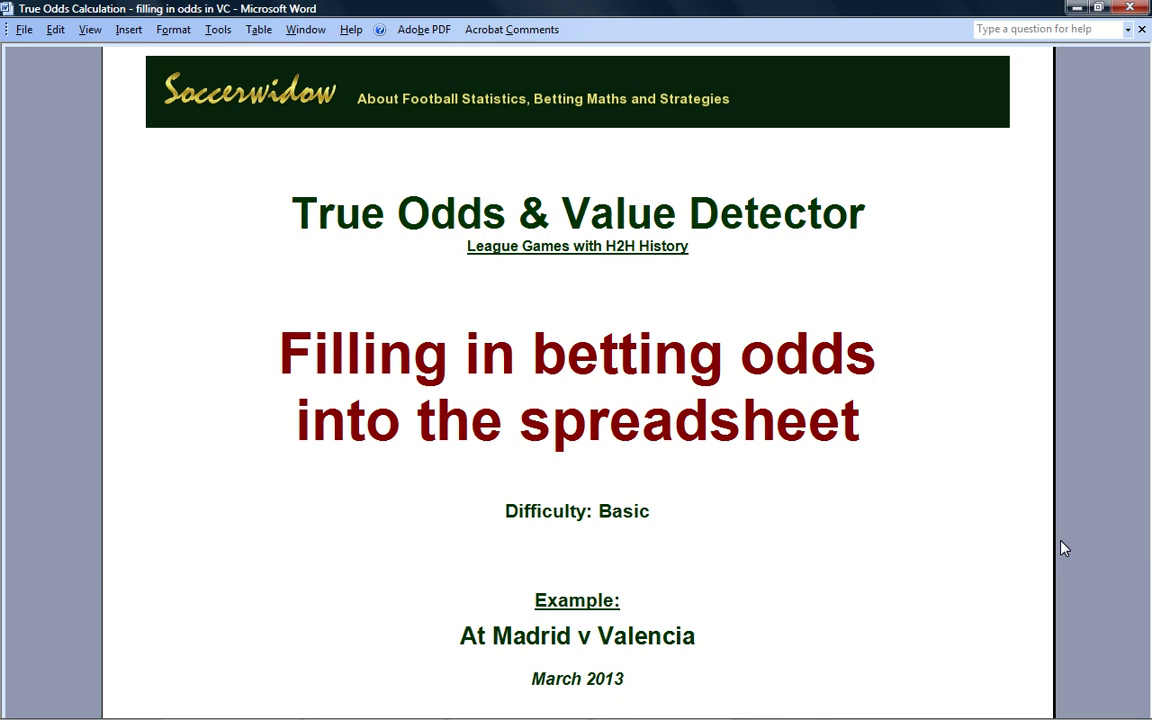
click(1115, 487)
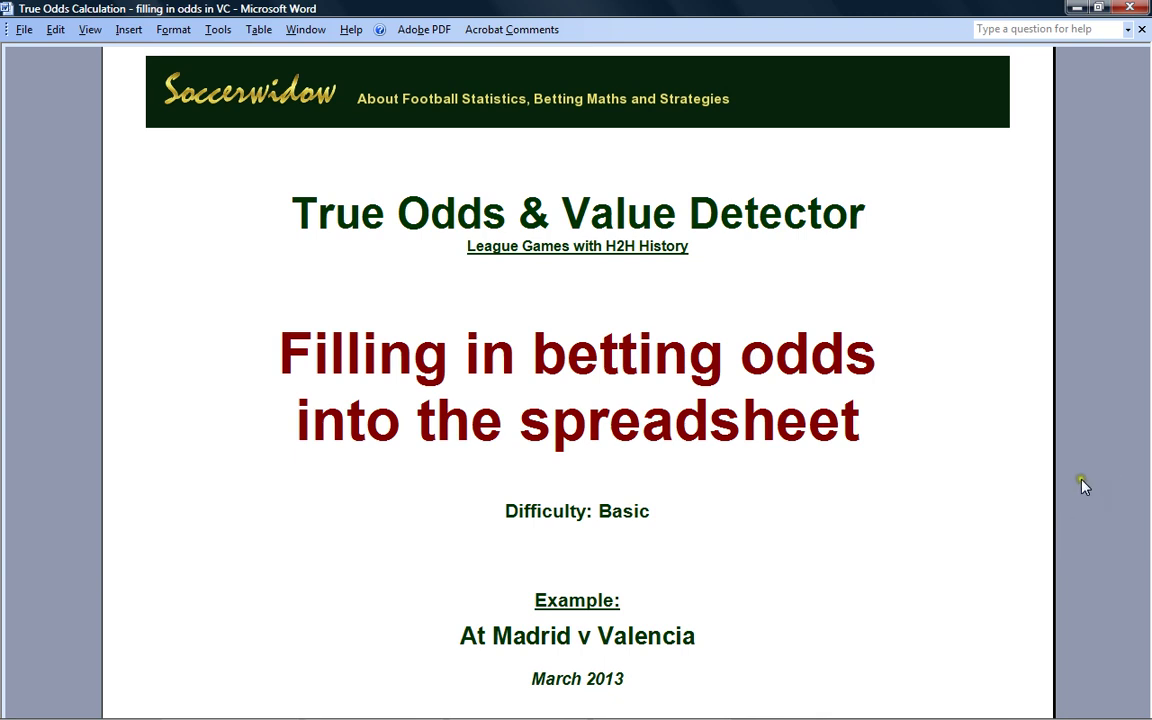